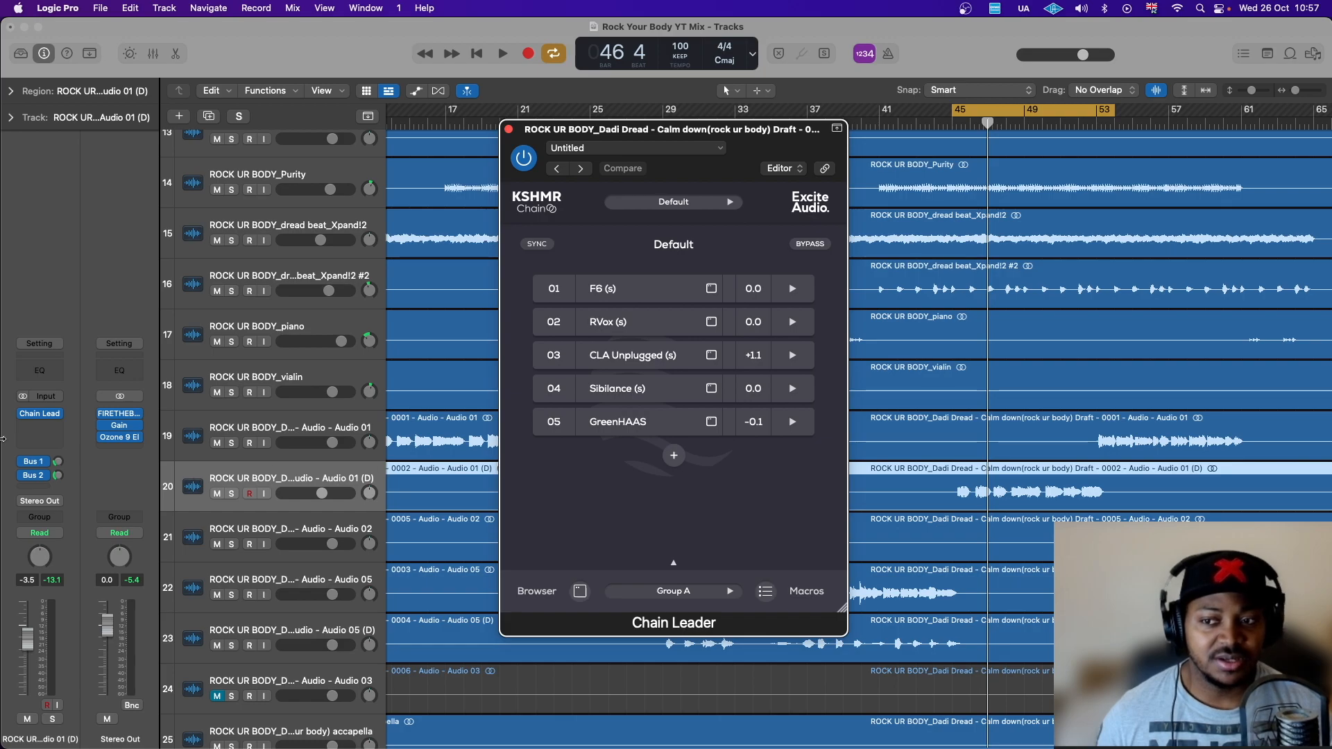
# Insert a second stereo Chain Leader plug-in below the first one on the selected Audio 01 (D) track and reposition its window.
pyautogui.click(46, 437)
pyautogui.moveTo(80, 494)
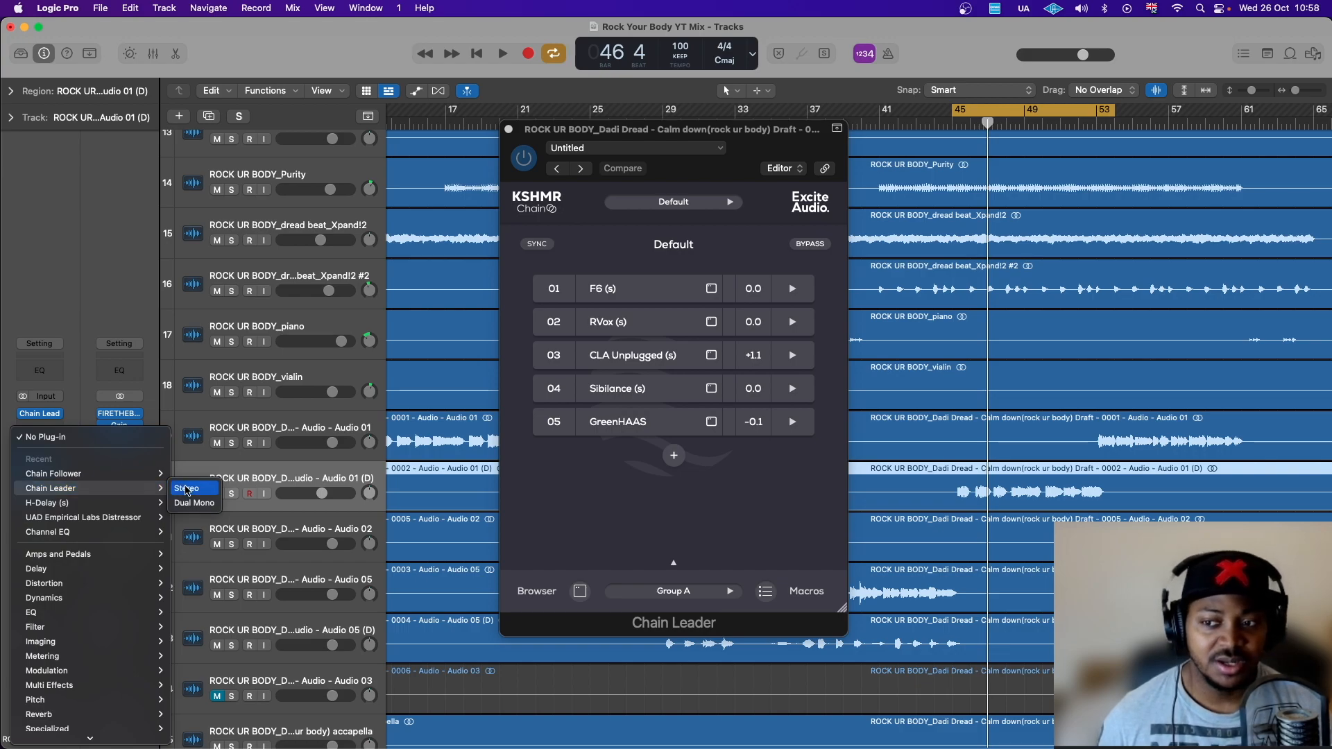
pyautogui.click(194, 489)
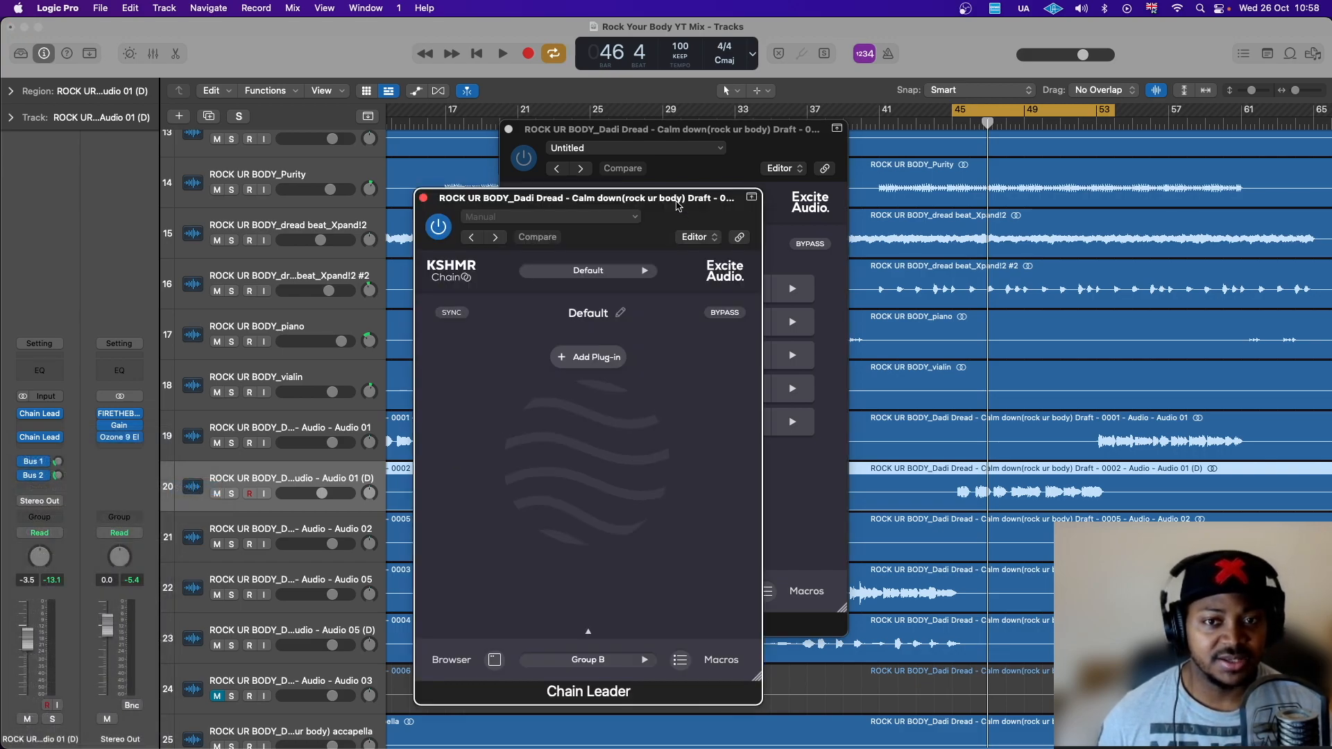
pyautogui.moveTo(700, 147); pyautogui.dragTo(699, 134)
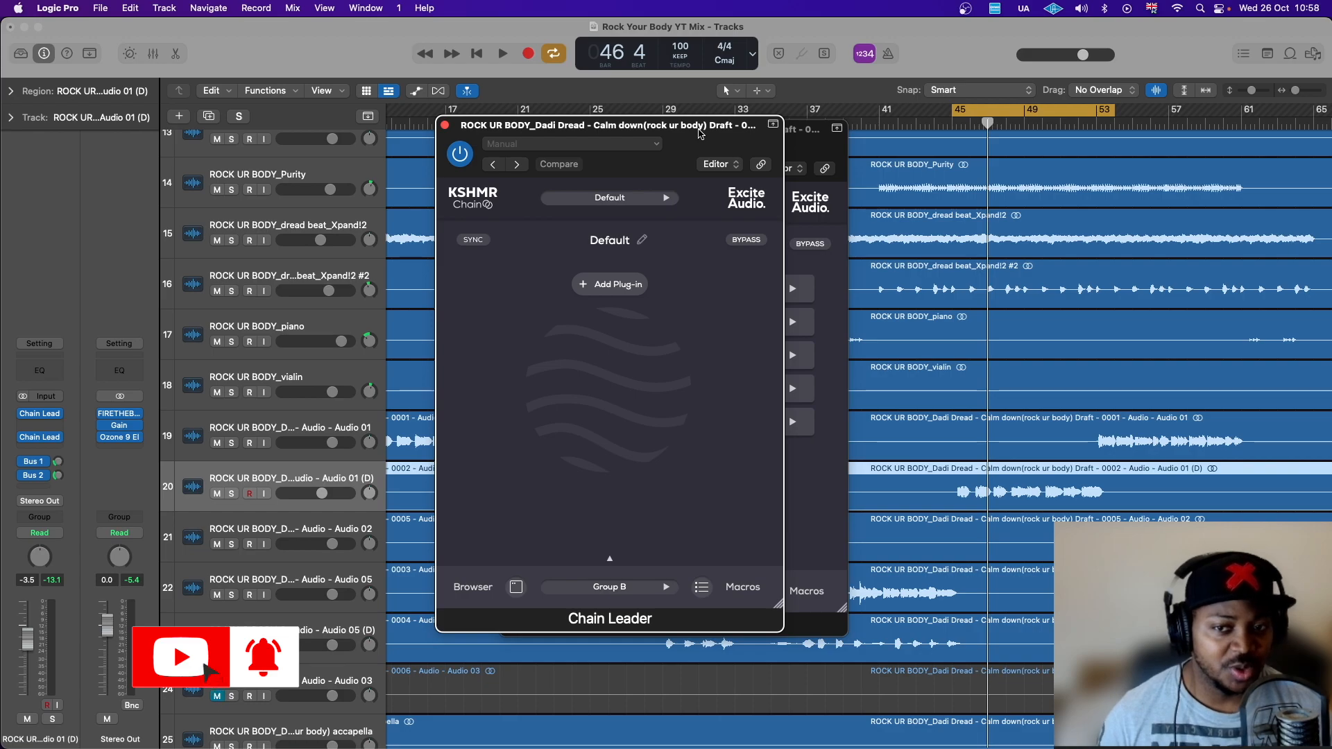
# Insert a stereo Chain Follower plug-in below the second Chain Leader and place its window beside the leader's.
pyautogui.click(44, 446)
pyautogui.moveTo(142, 496)
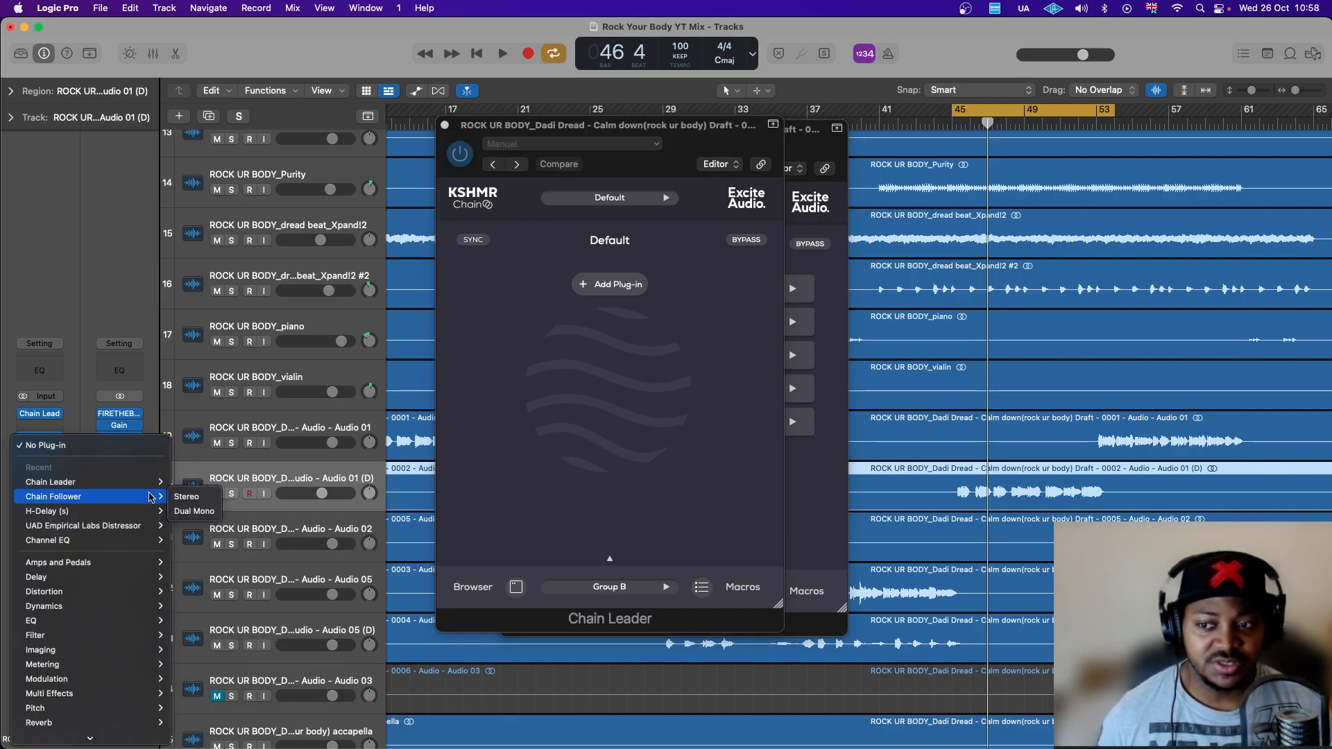
pyautogui.click(189, 499)
pyautogui.moveTo(646, 204); pyautogui.dragTo(1023, 138)
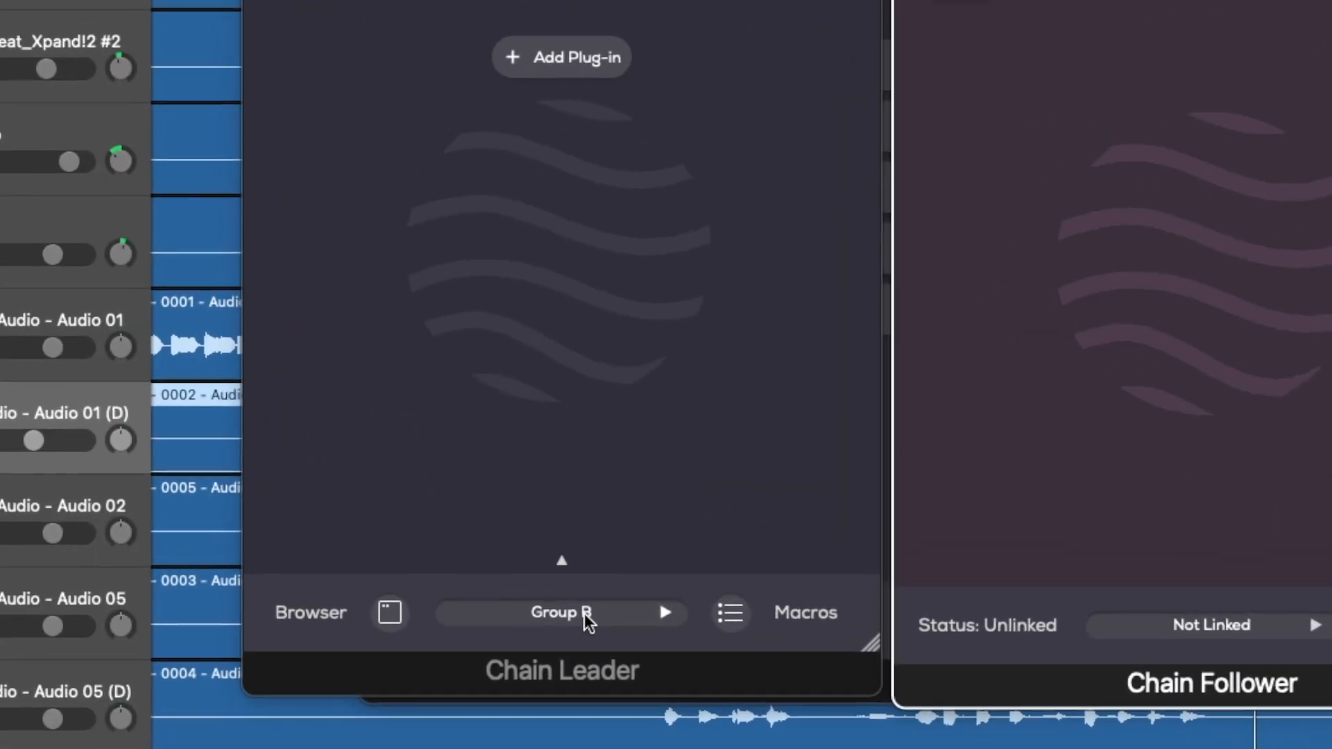
# Review the group choices available in the new Chain Leader and in the Chain Follower without changing either assignment.
pyautogui.click(614, 588)
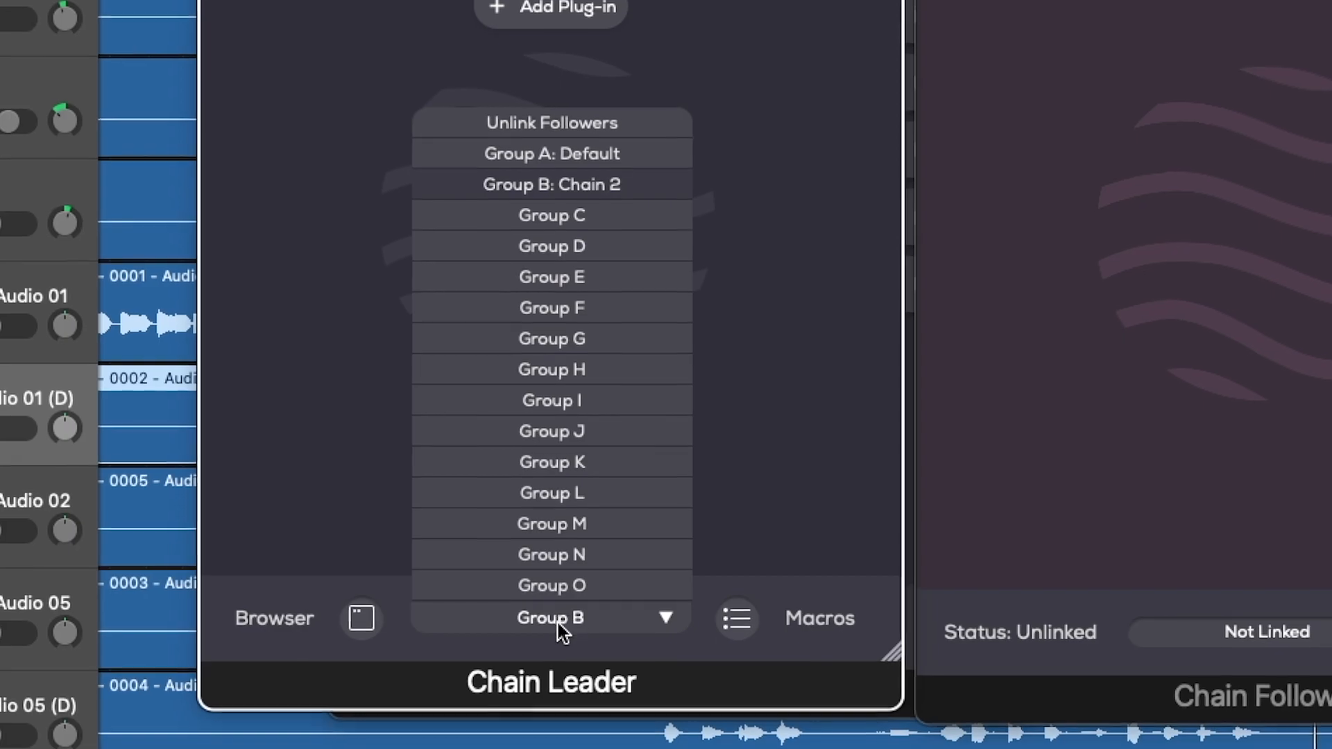
pyautogui.click(573, 633)
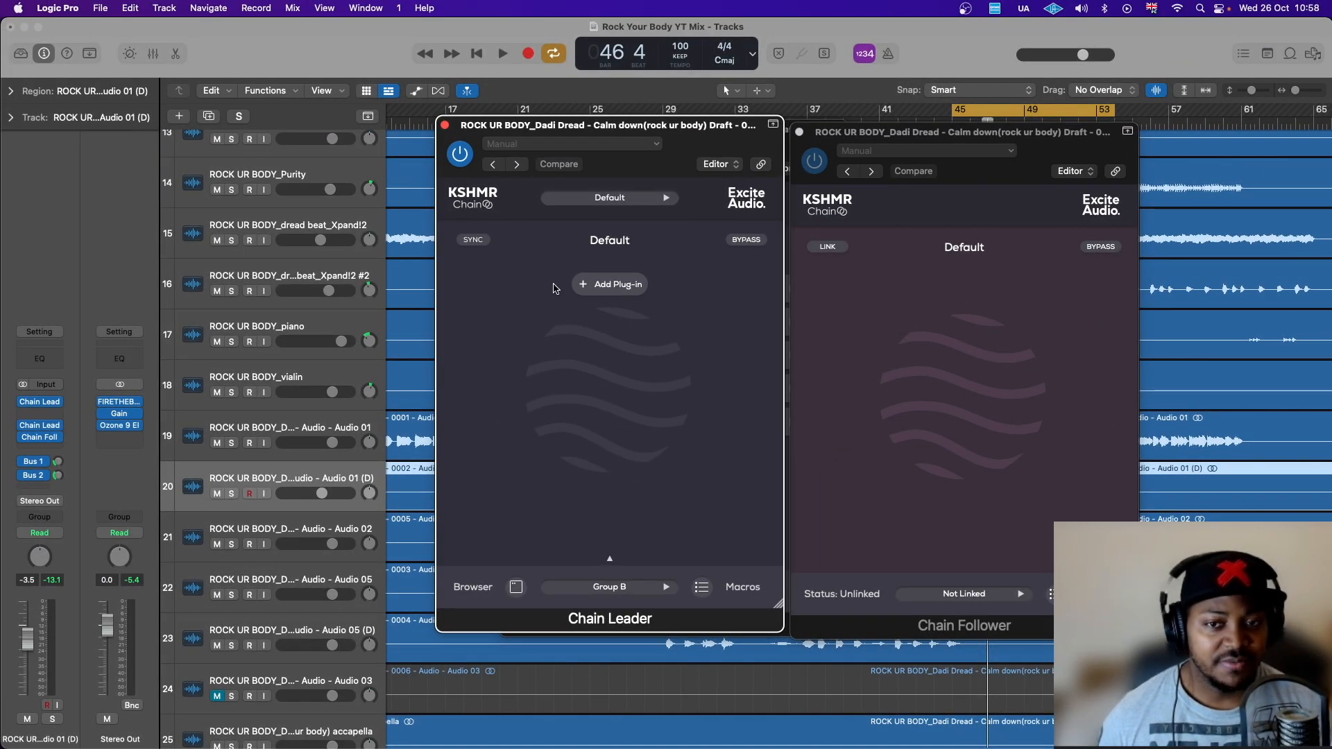
pyautogui.moveTo(685, 130); pyautogui.dragTo(634, 127)
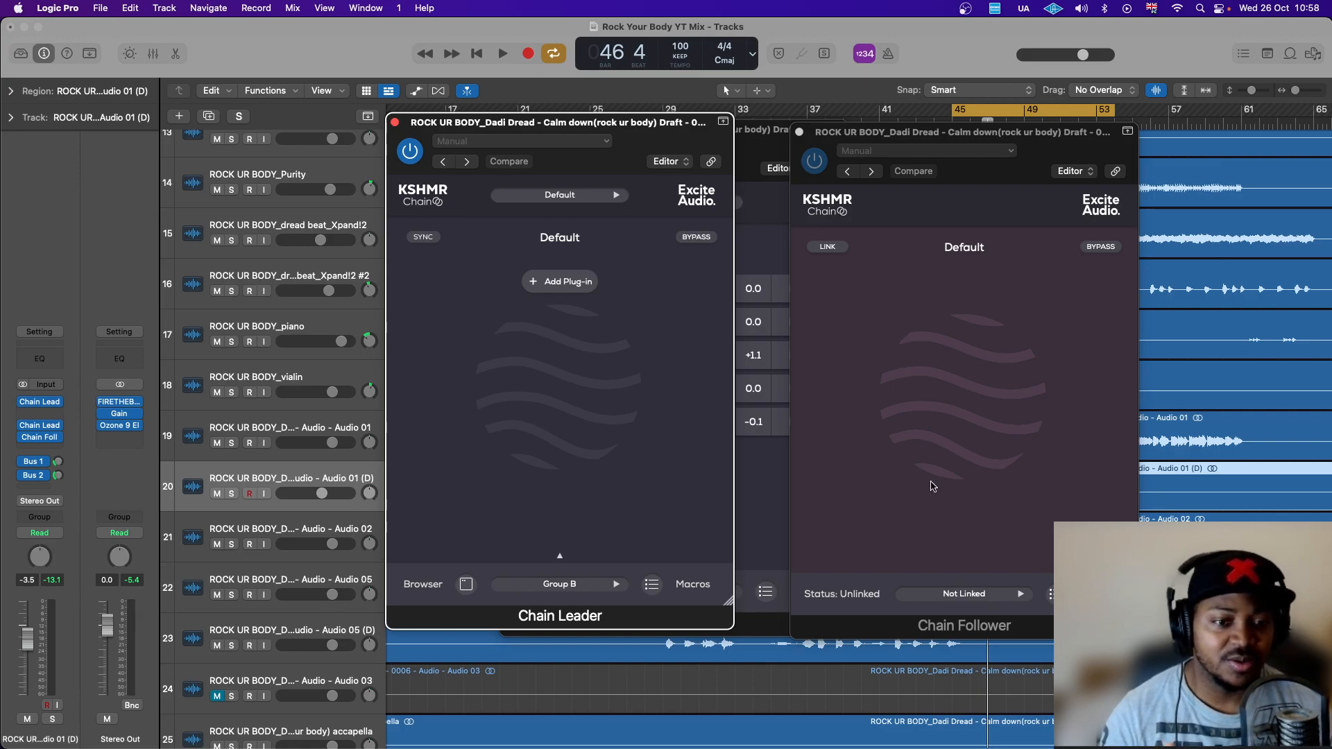
pyautogui.click(970, 596)
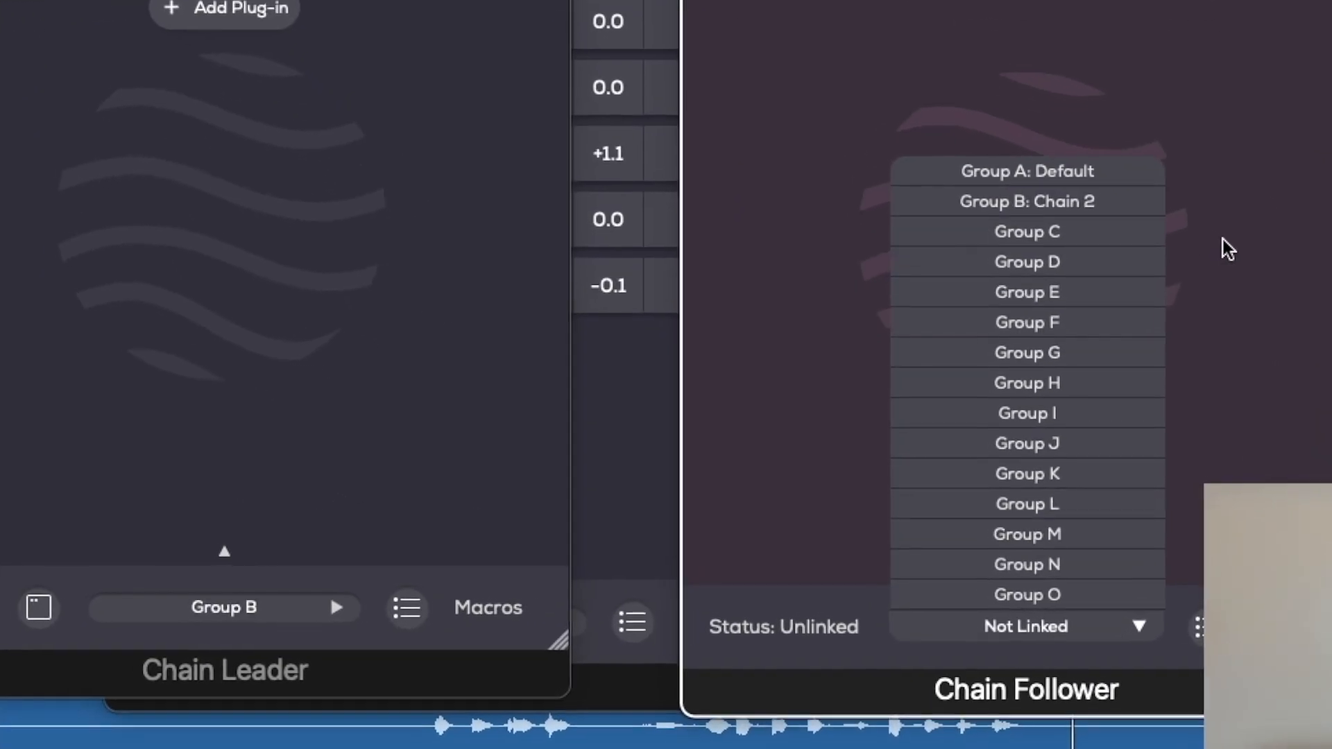
pyautogui.click(1058, 400)
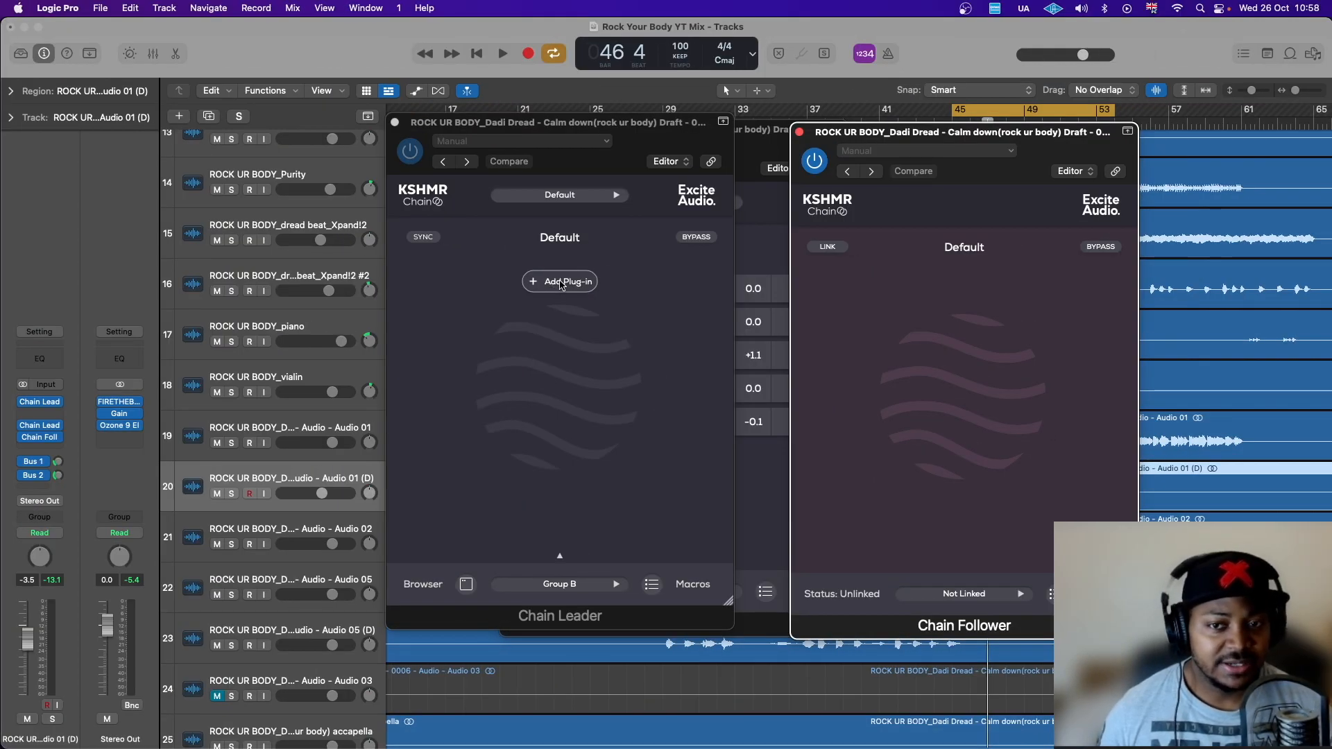
# Open the plug-in browser in the empty Chain Leader and look through its plug-in categories.
pyautogui.click(561, 283)
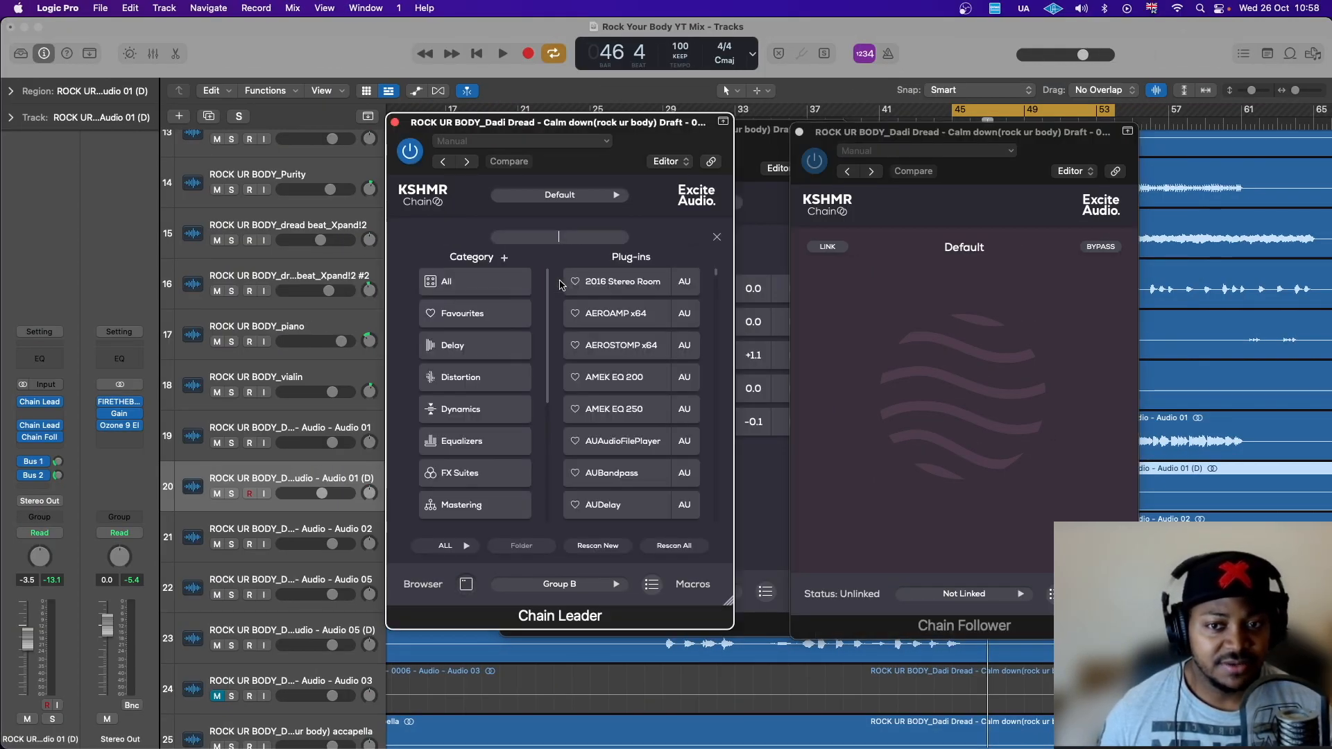
pyautogui.scroll(-5, 450, 493)
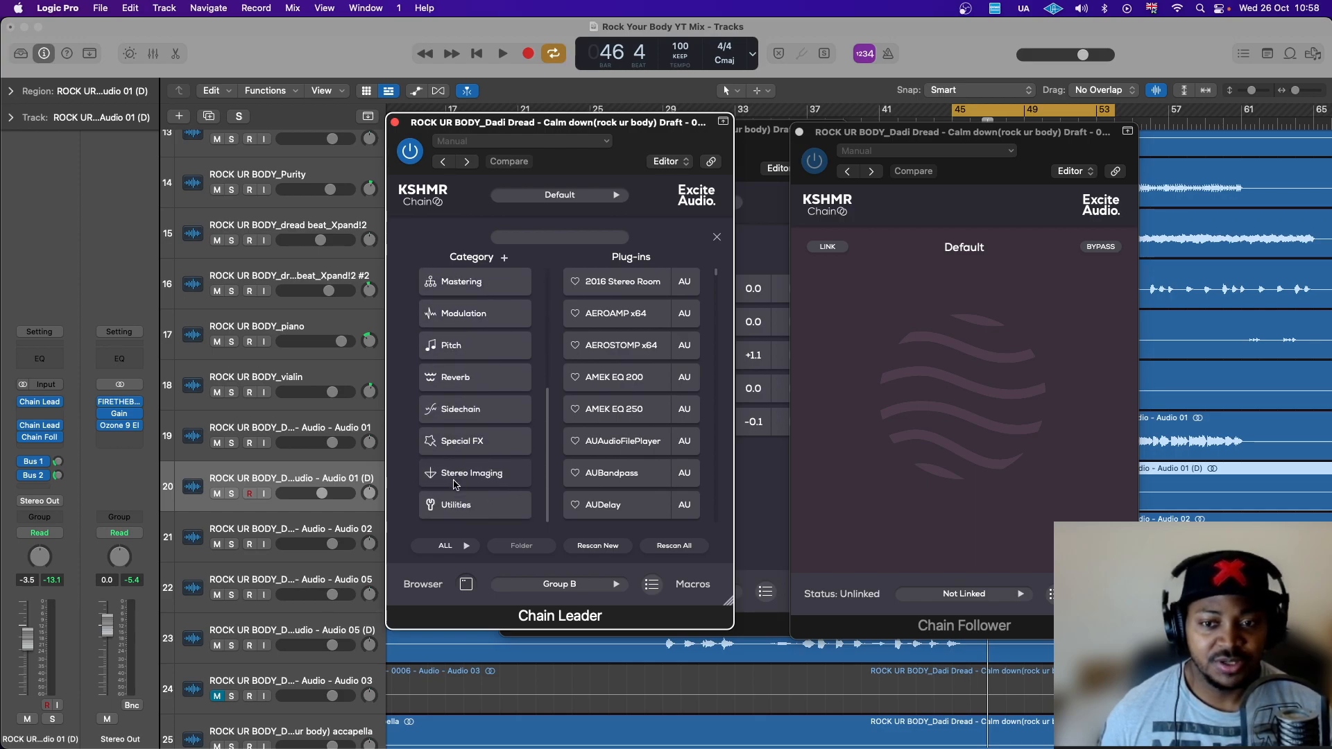
pyautogui.scroll(5, 455, 484)
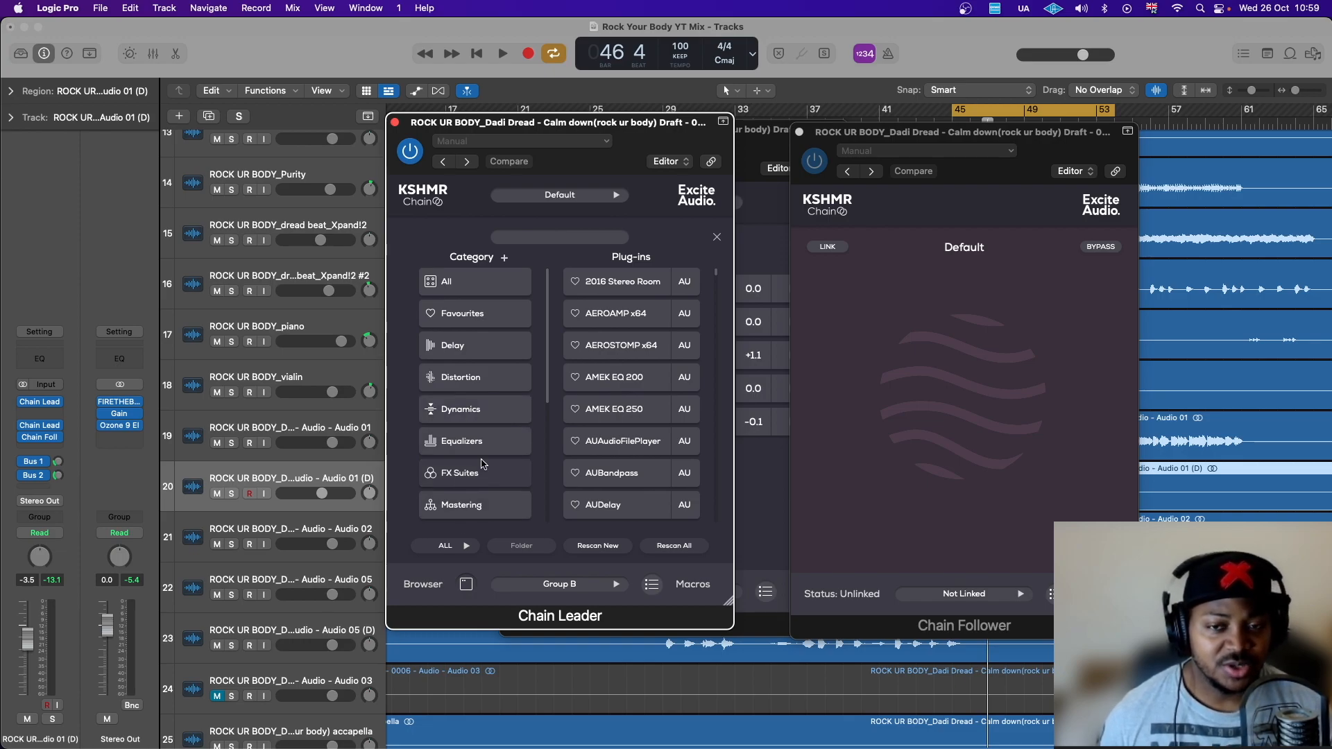
pyautogui.moveTo(622, 130); pyautogui.dragTo(626, 167)
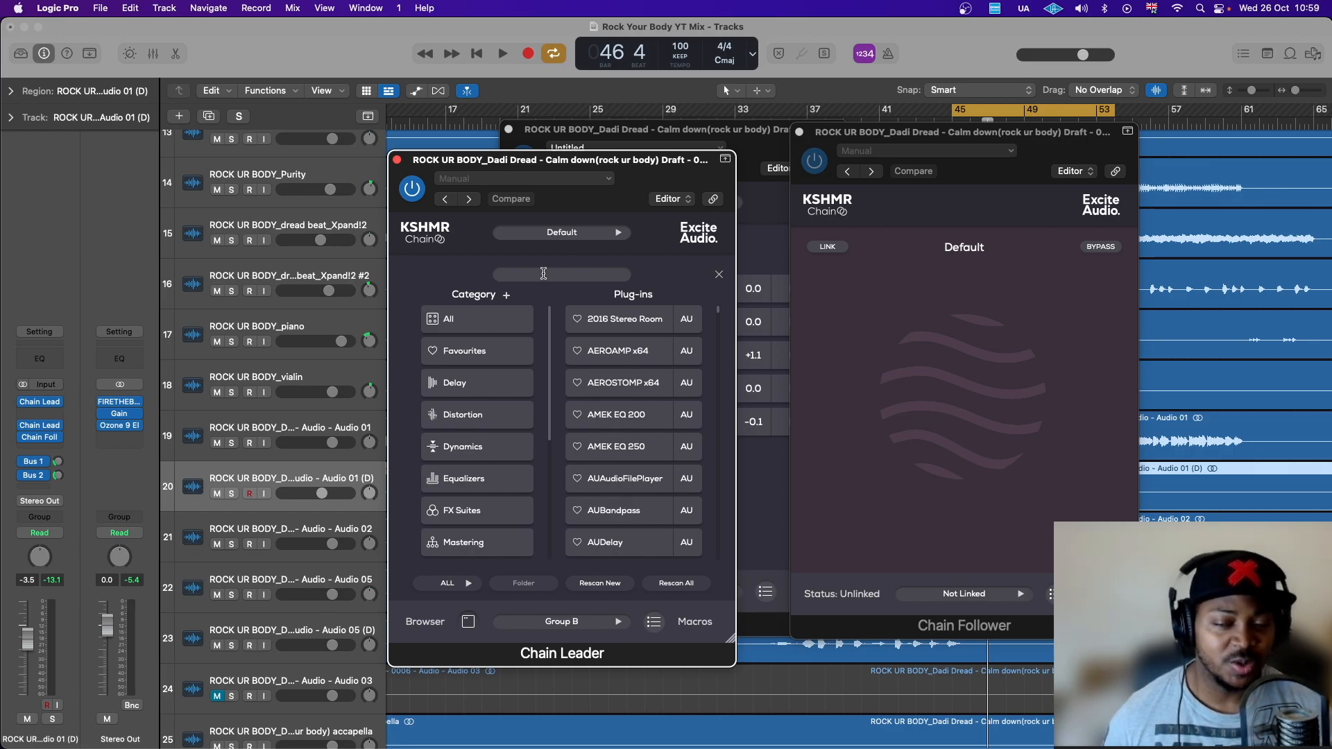
pyautogui.moveTo(628, 160); pyautogui.dragTo(608, 147)
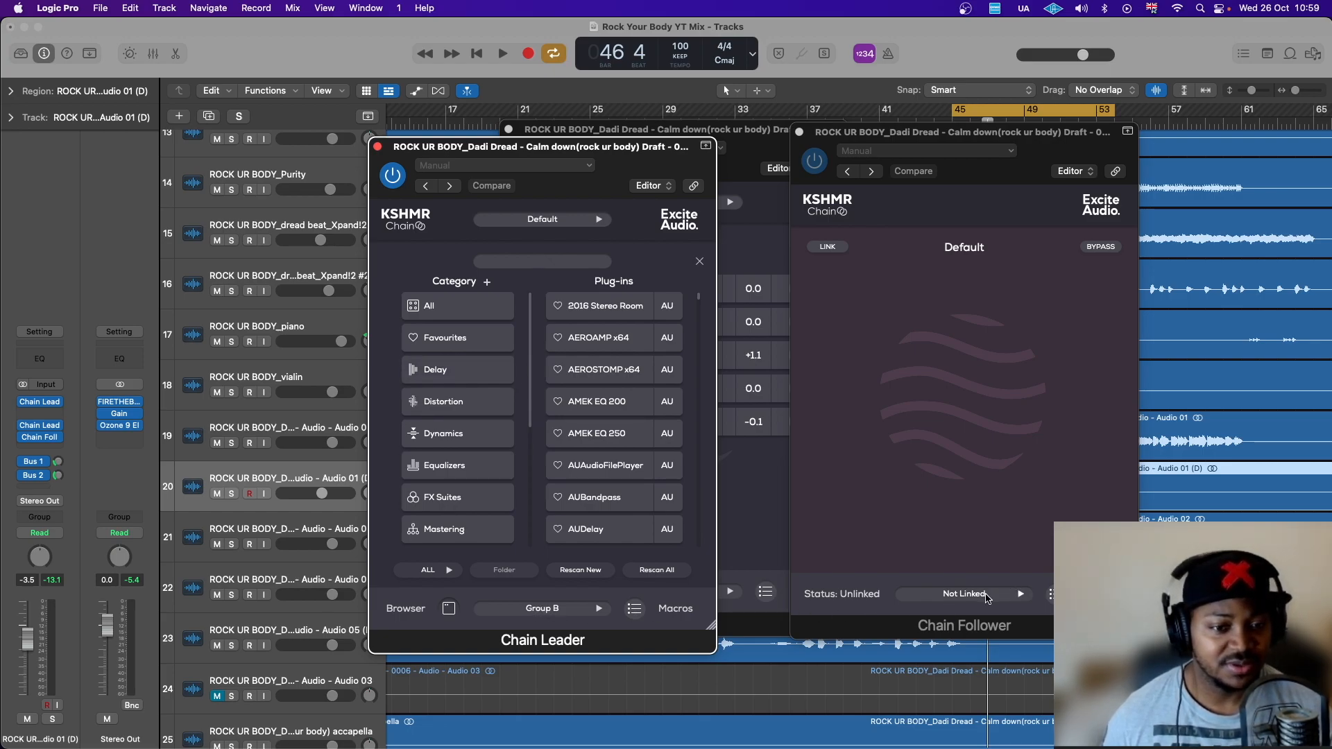
pyautogui.moveTo(967, 595)
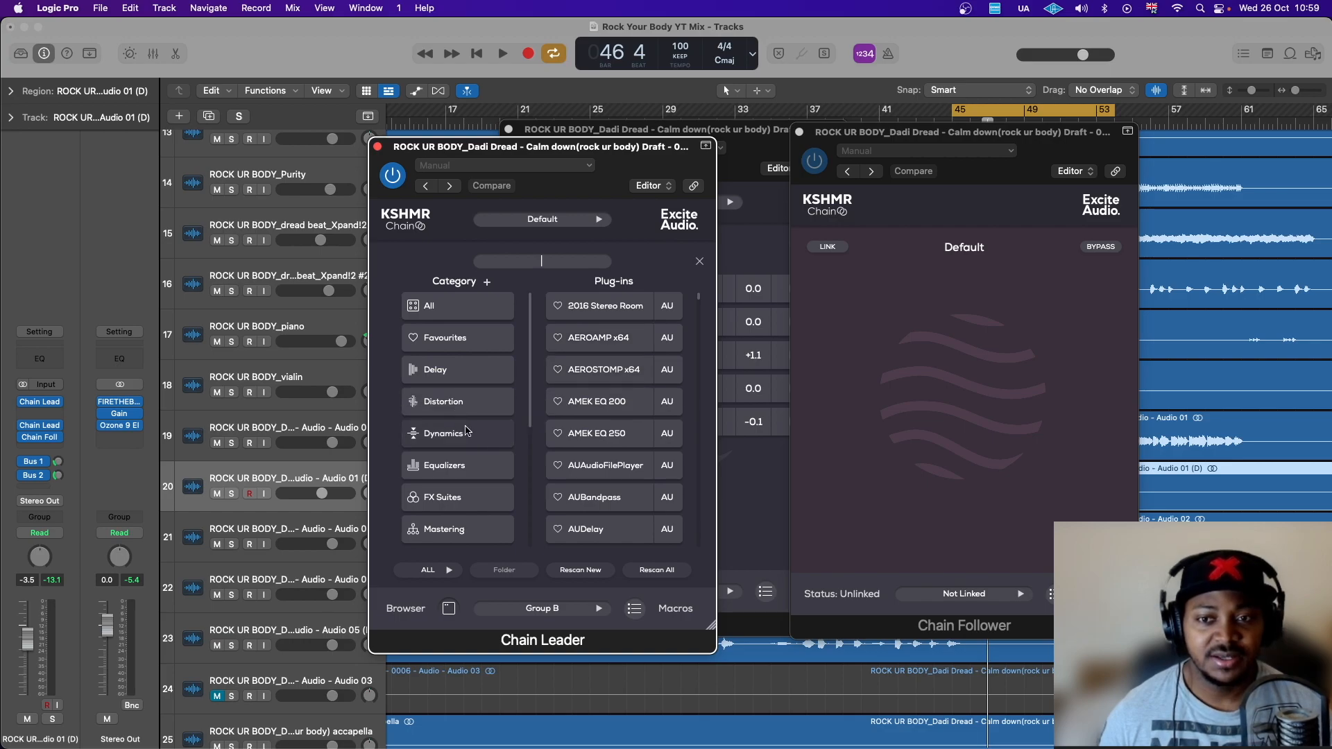
# Remove C1 comp-sc (s) and C4 (s) from the Favourites category of the Chain Leader browser.
pyautogui.click(450, 343)
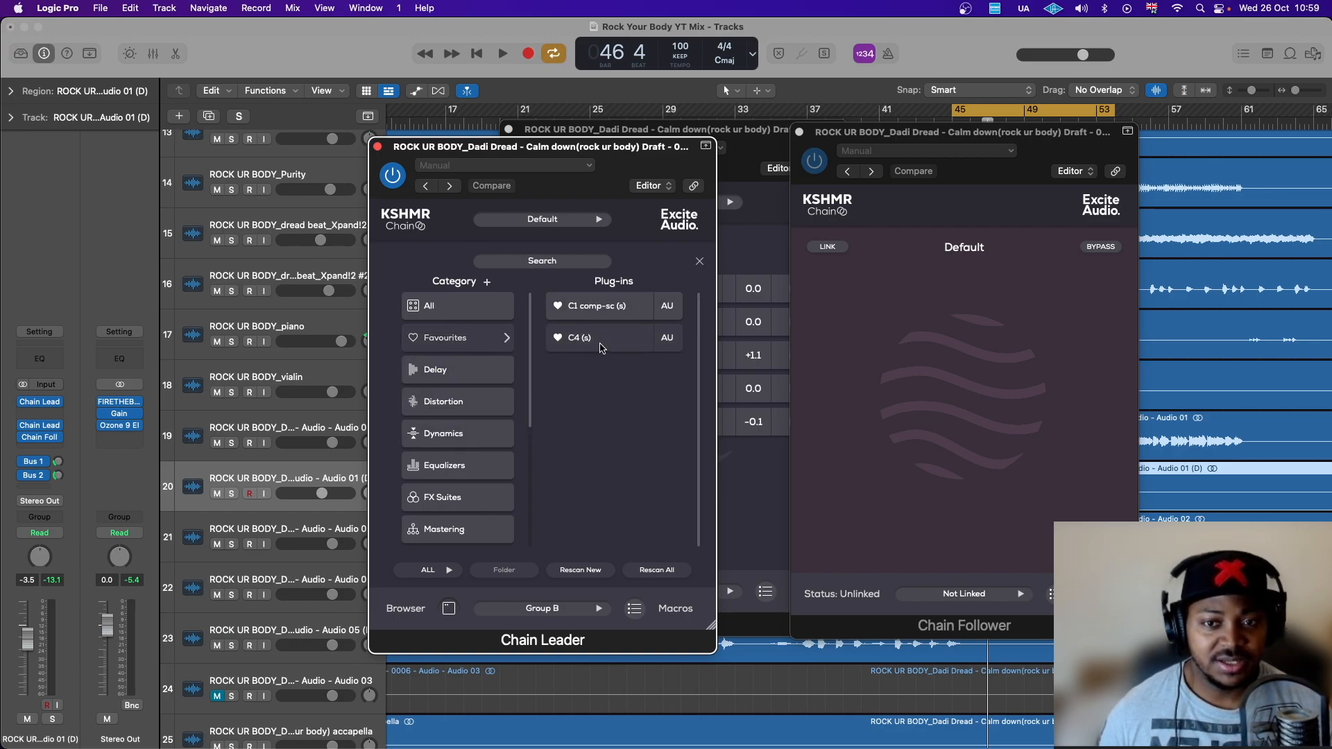
pyautogui.click(557, 305)
pyautogui.click(557, 305)
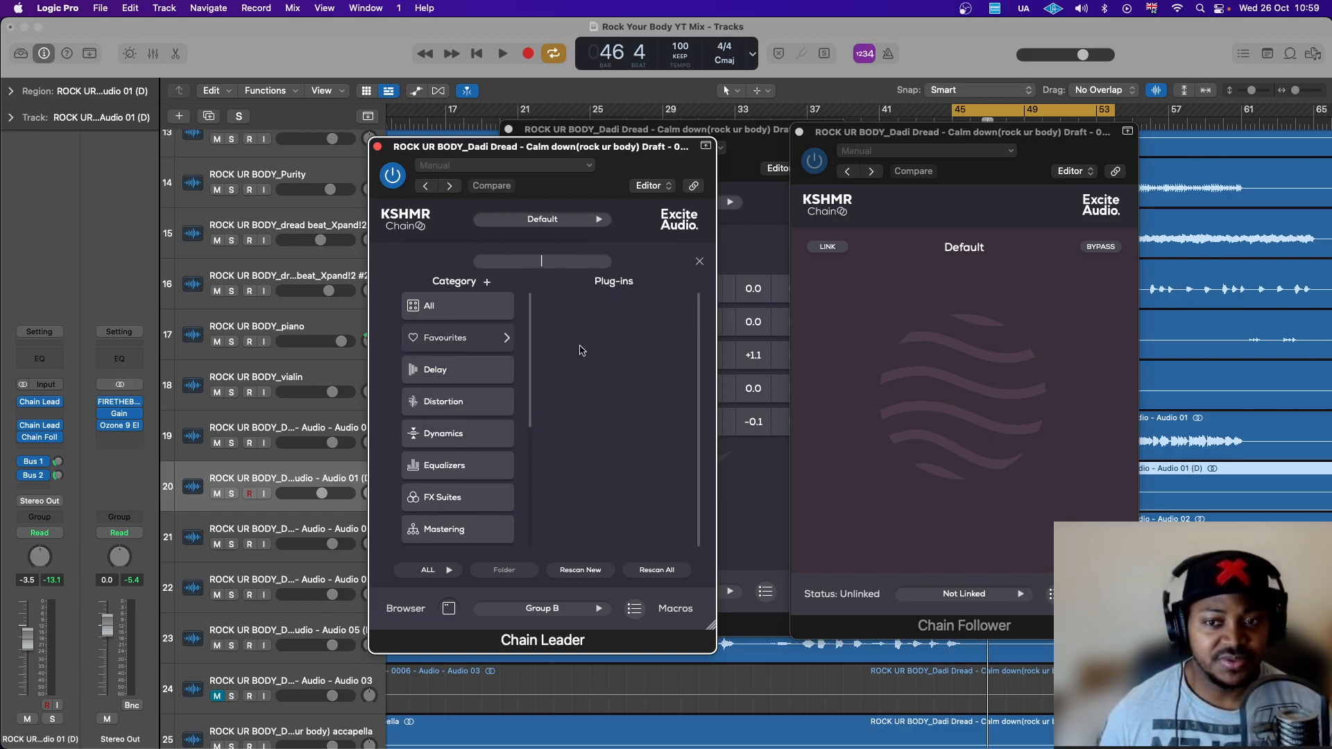
# Mark the UAD Galaxy Tape plug-in in the Delay category as a favourite, and remove it from Favourites again.
pyautogui.click(445, 376)
pyautogui.scroll(-10, 606, 439)
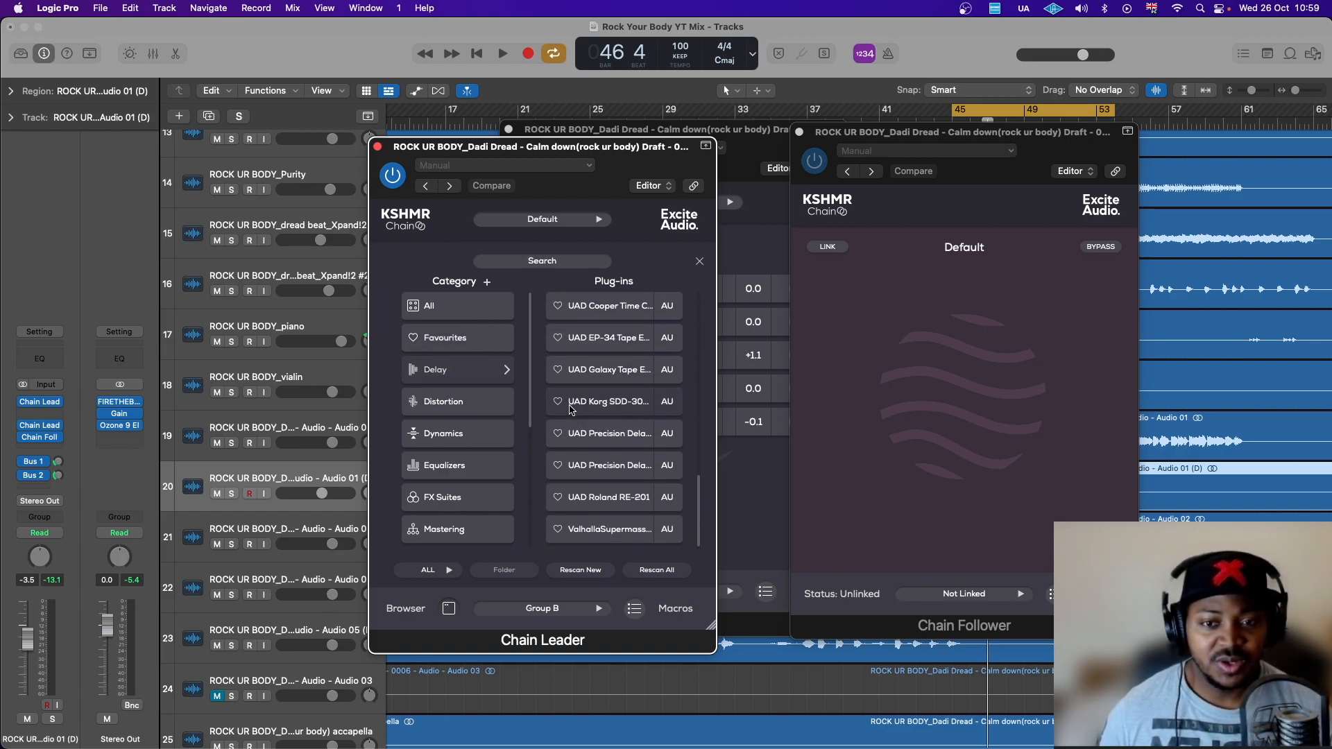
pyautogui.click(558, 371)
pyautogui.click(457, 340)
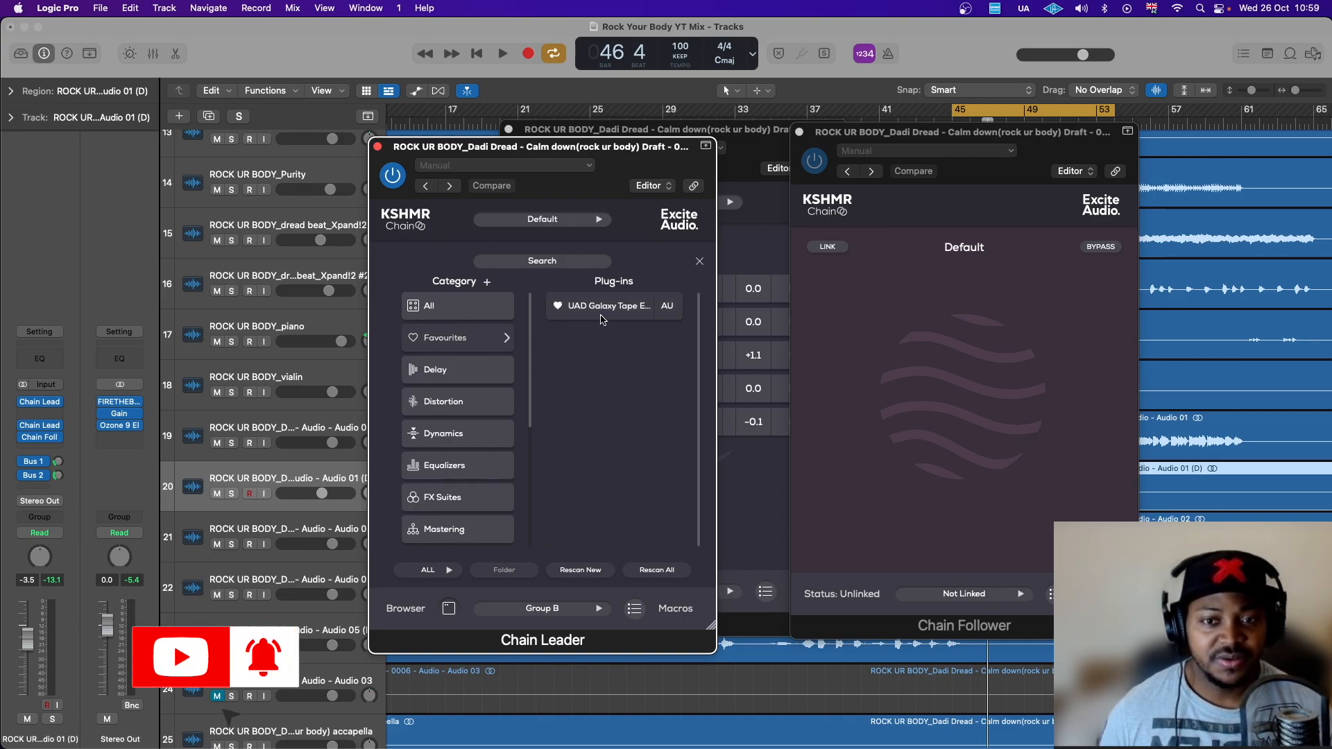
pyautogui.click(559, 307)
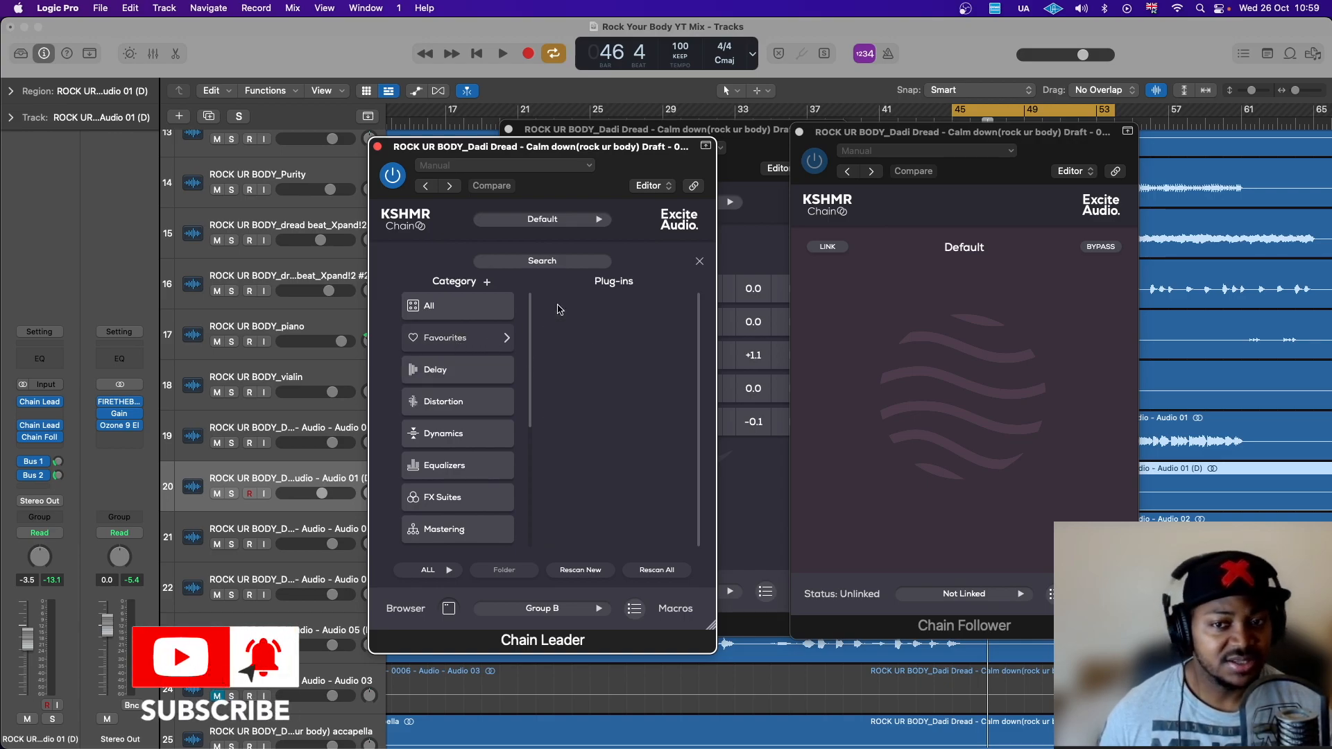
# Close the plug-in browser and examine the Macros page of the empty Chain Leader.
pyautogui.click(449, 608)
pyautogui.click(449, 609)
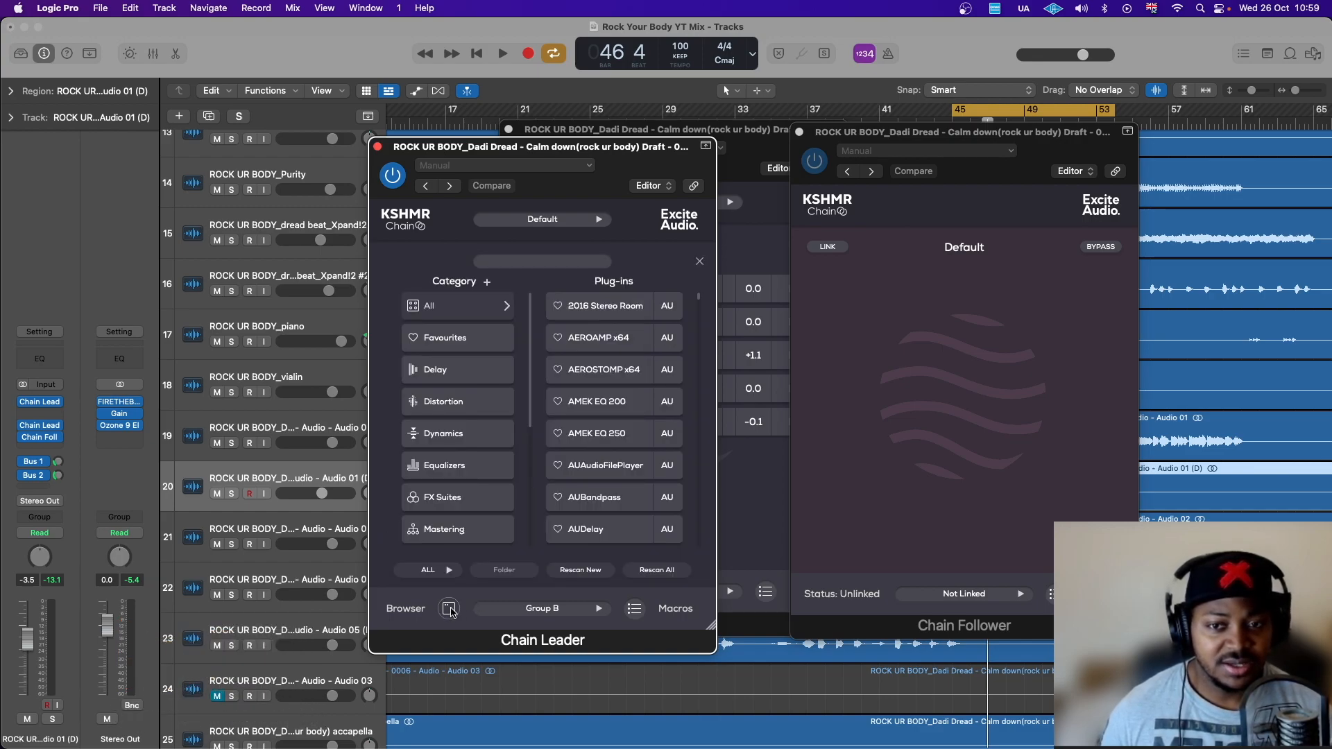
pyautogui.click(449, 608)
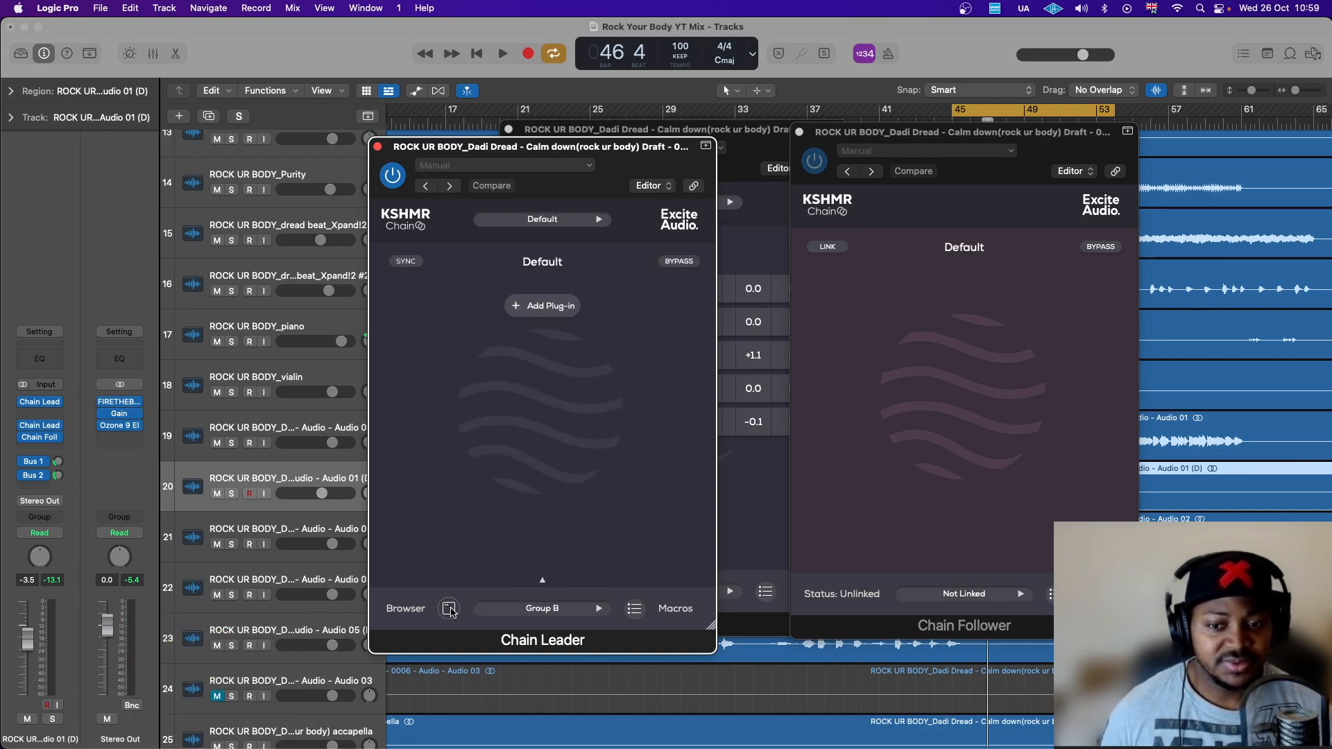
pyautogui.click(637, 609)
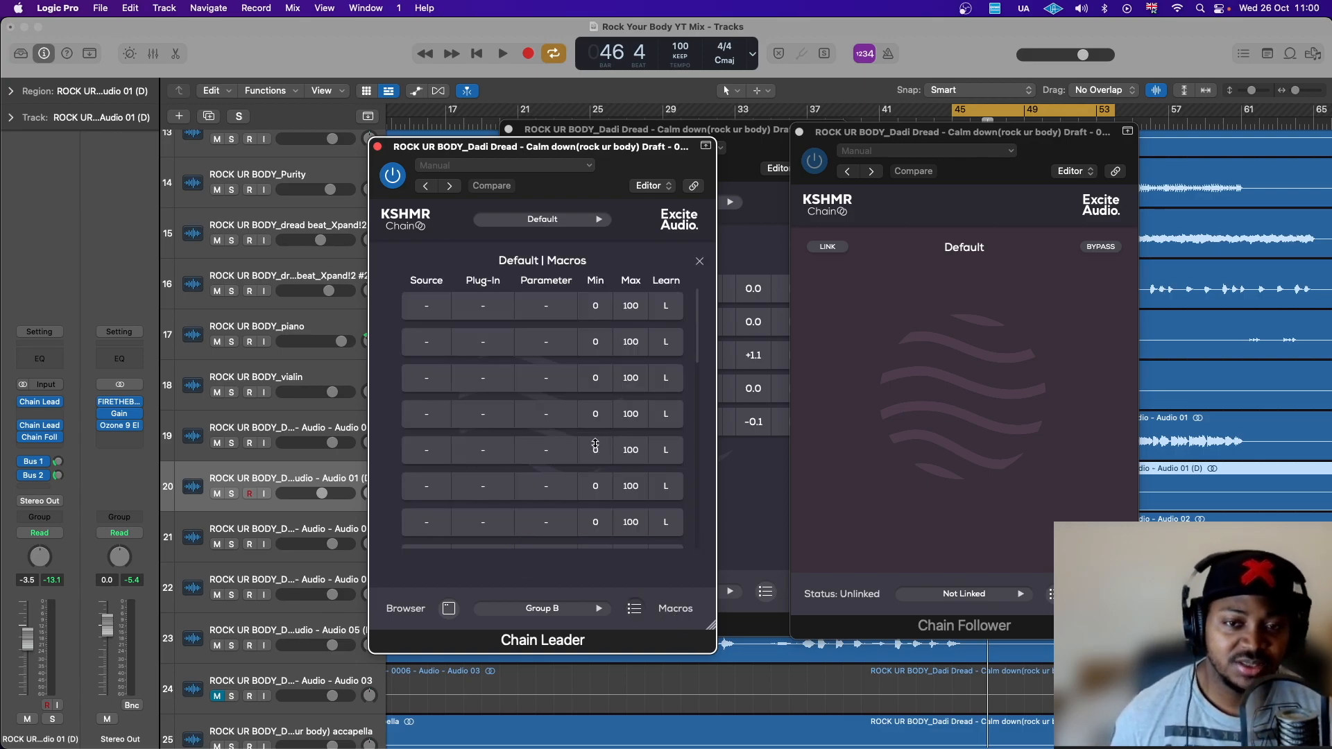
pyautogui.click(700, 263)
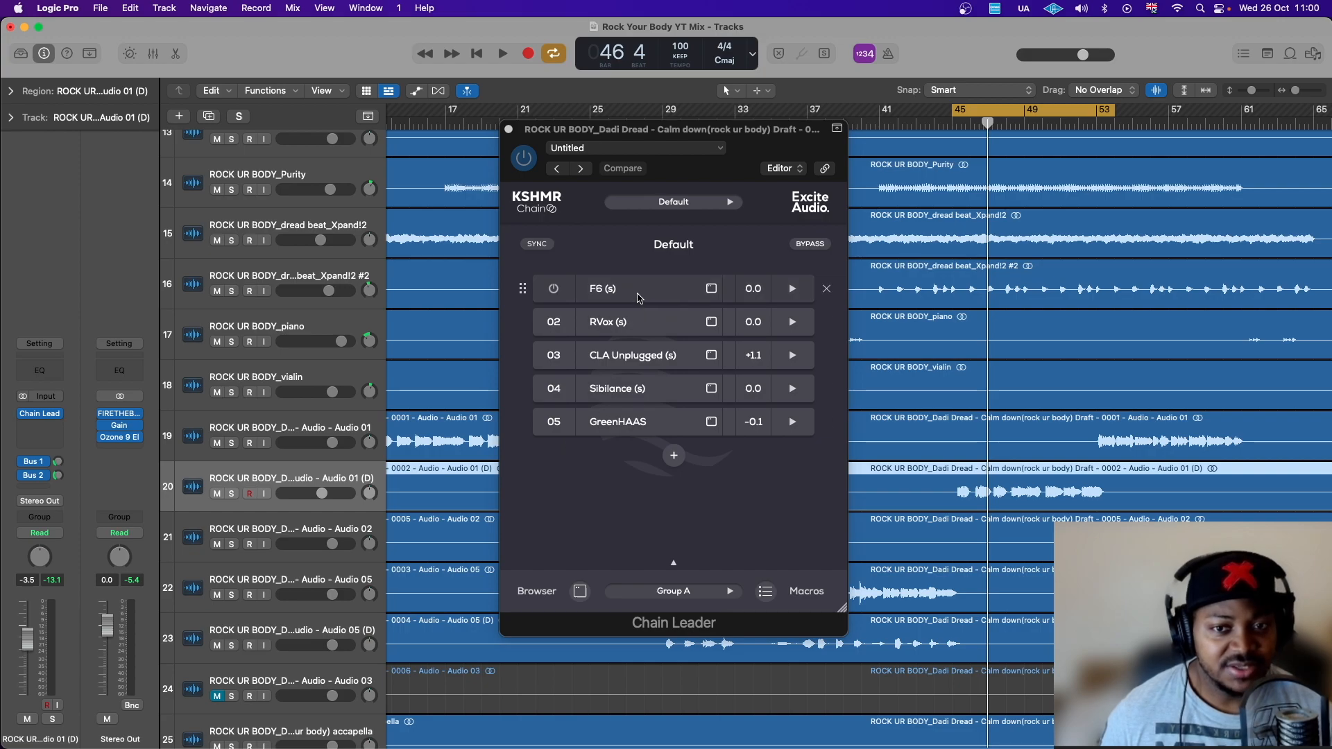
# Inspect the F6, RVox and CLA Unplugged plug-ins in the original Chain Leader's vocal chain, closing their windows after viewing.
pyautogui.click(637, 299)
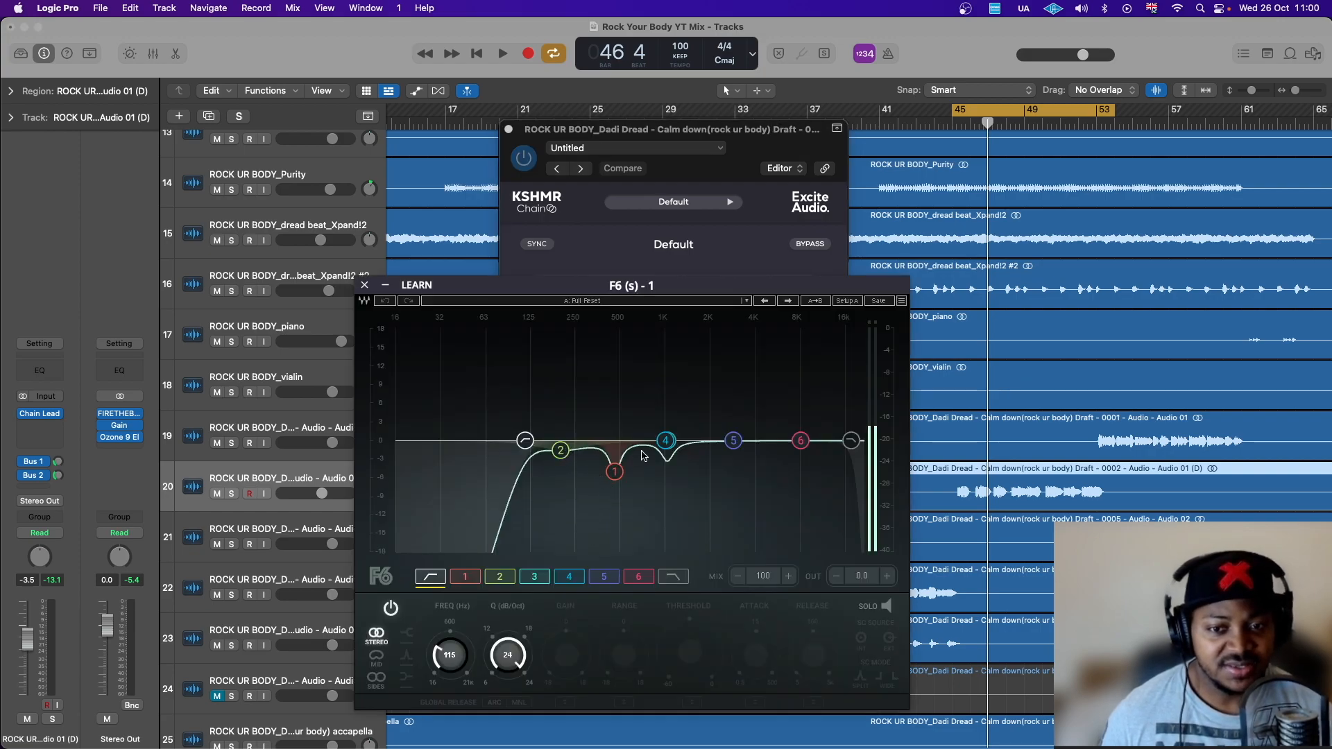
pyautogui.click(364, 284)
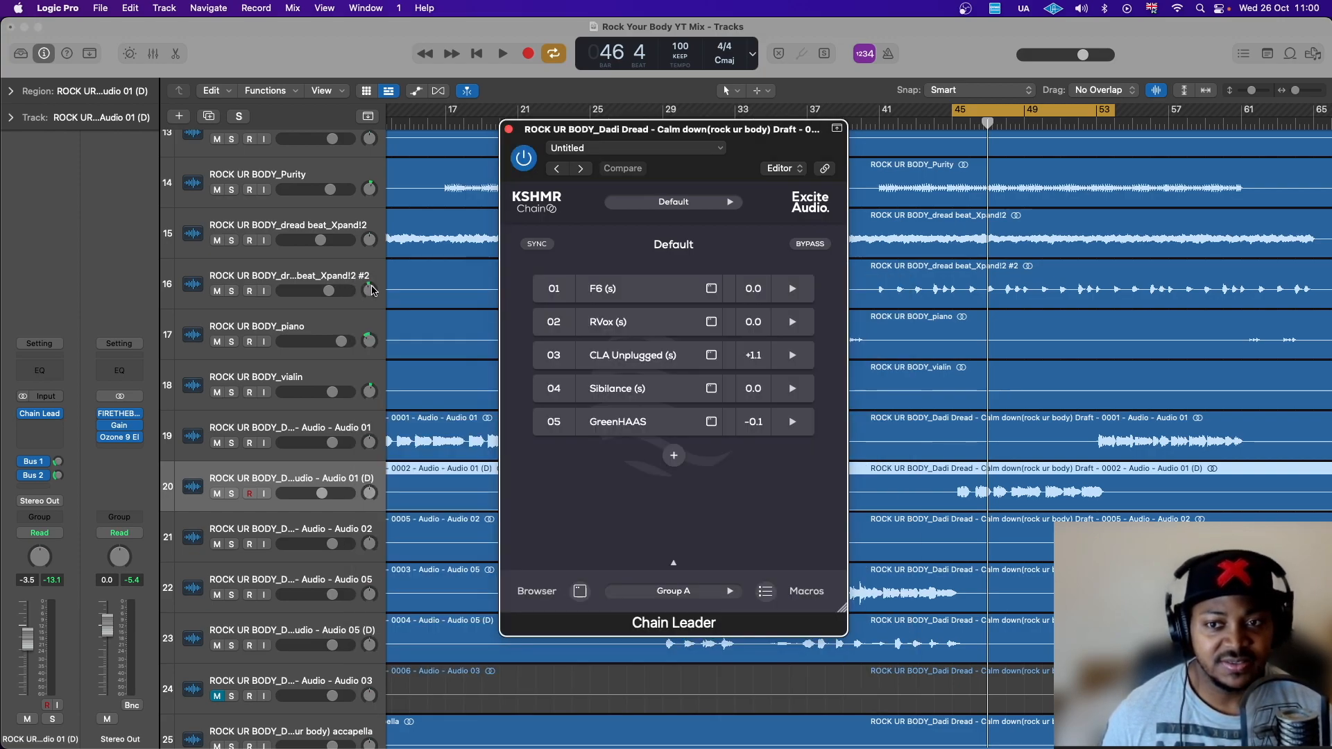
pyautogui.click(622, 324)
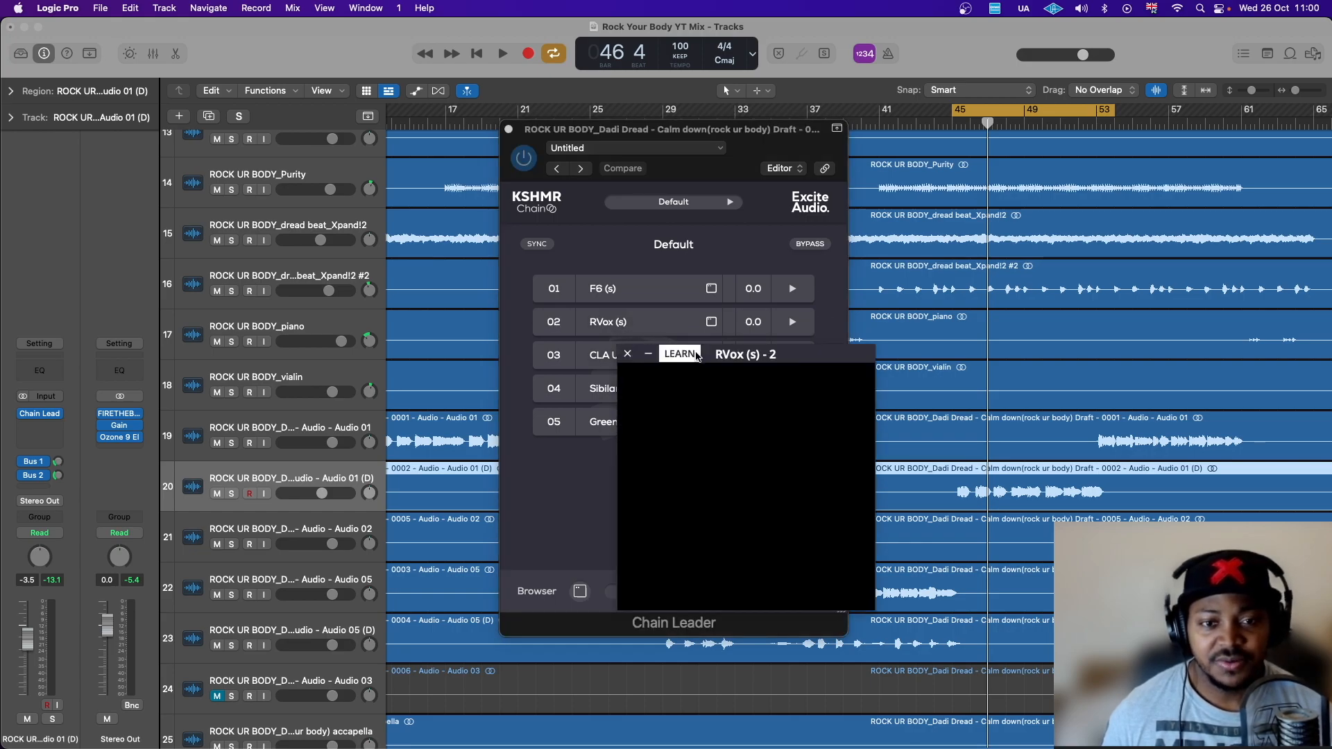
pyautogui.click(630, 325)
pyautogui.click(641, 362)
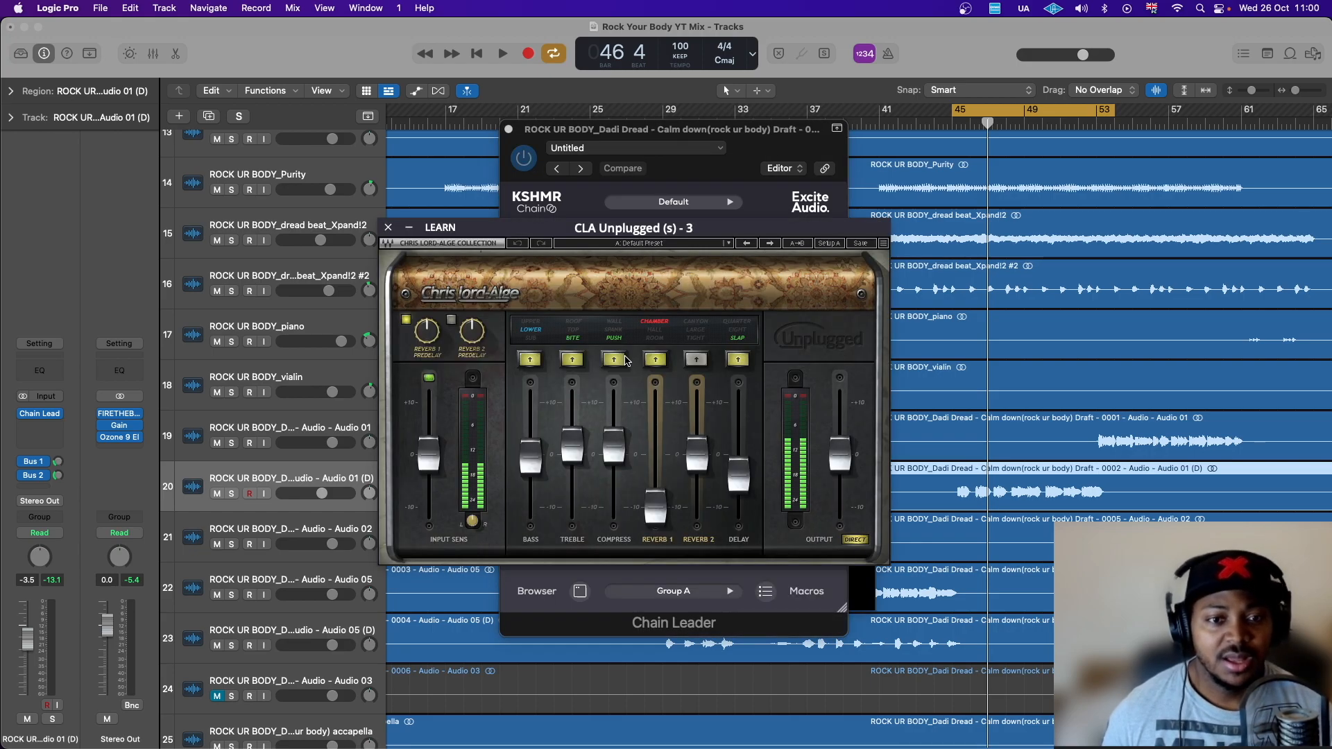
pyautogui.click(386, 229)
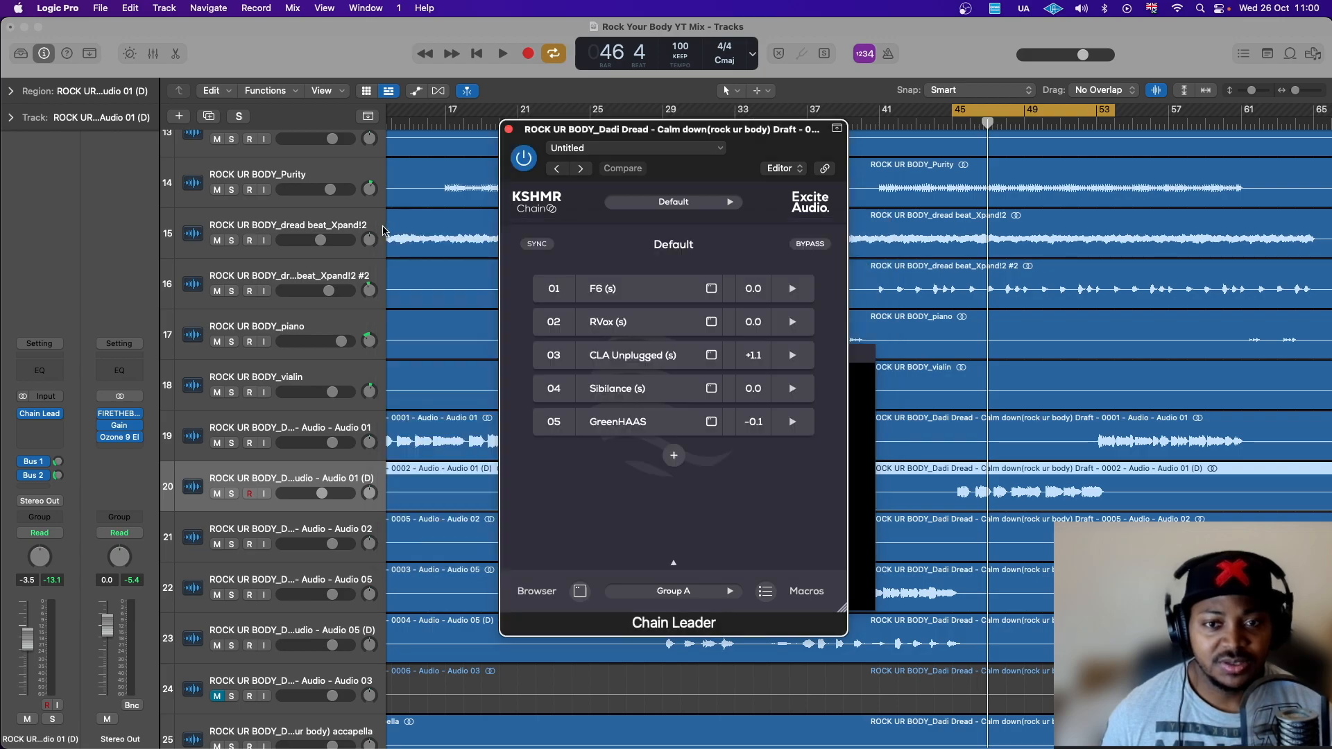
# View RVox again and inspect the Sibilance and GreenHAAS plug-ins in the original Chain Leader's chain.
pyautogui.click(611, 322)
pyautogui.click(657, 394)
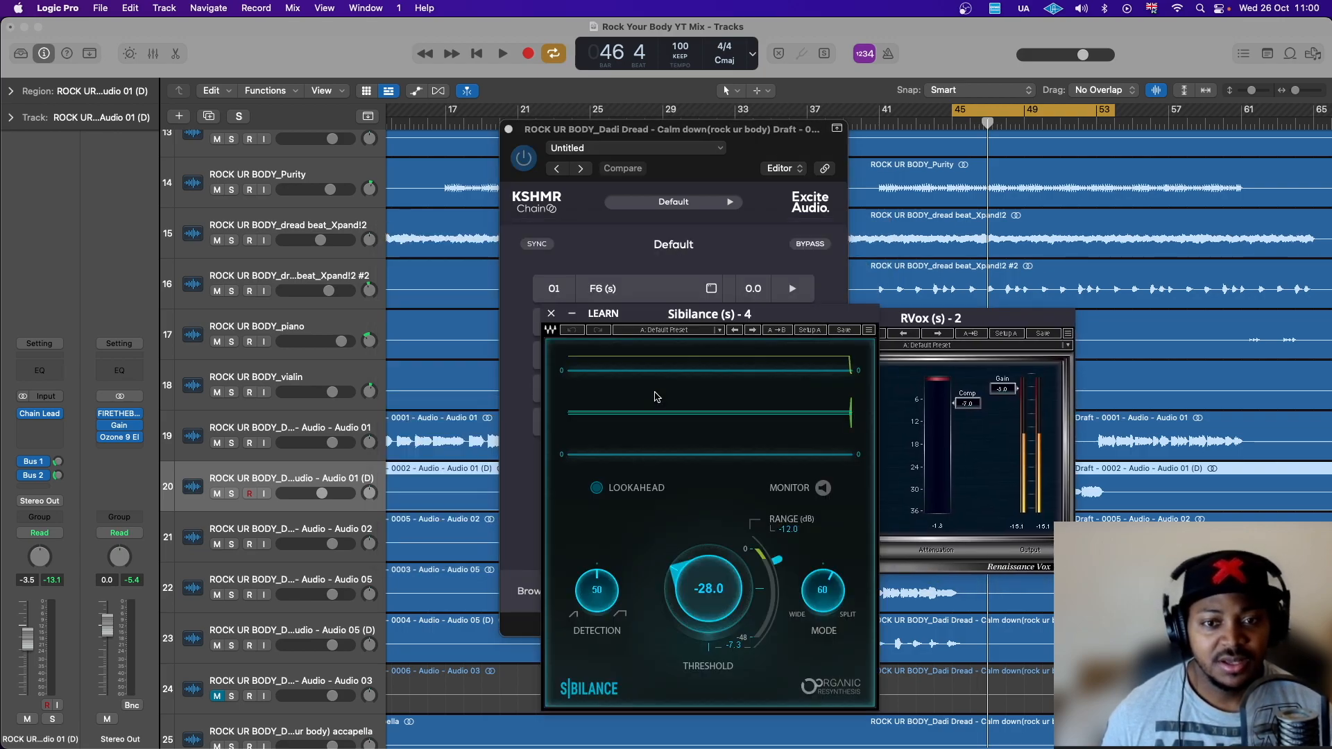
pyautogui.click(550, 313)
pyautogui.click(798, 319)
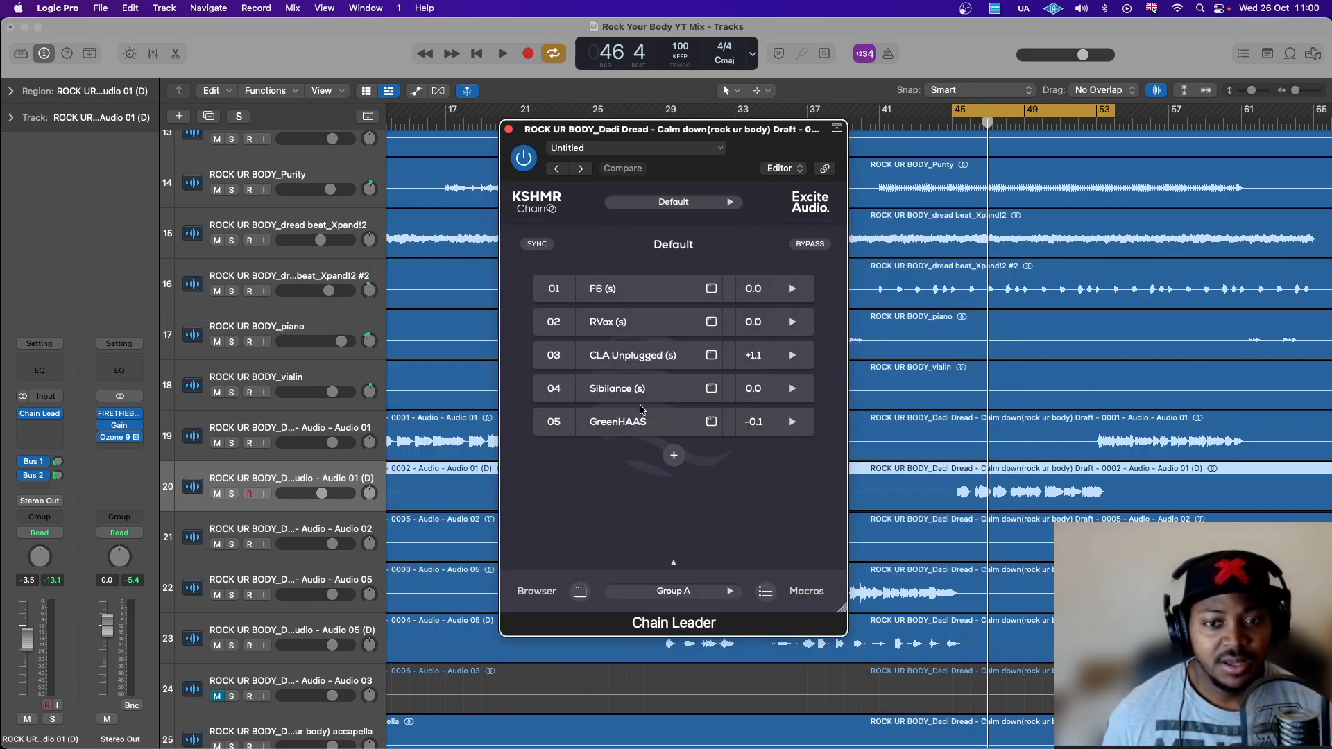
pyautogui.click(639, 422)
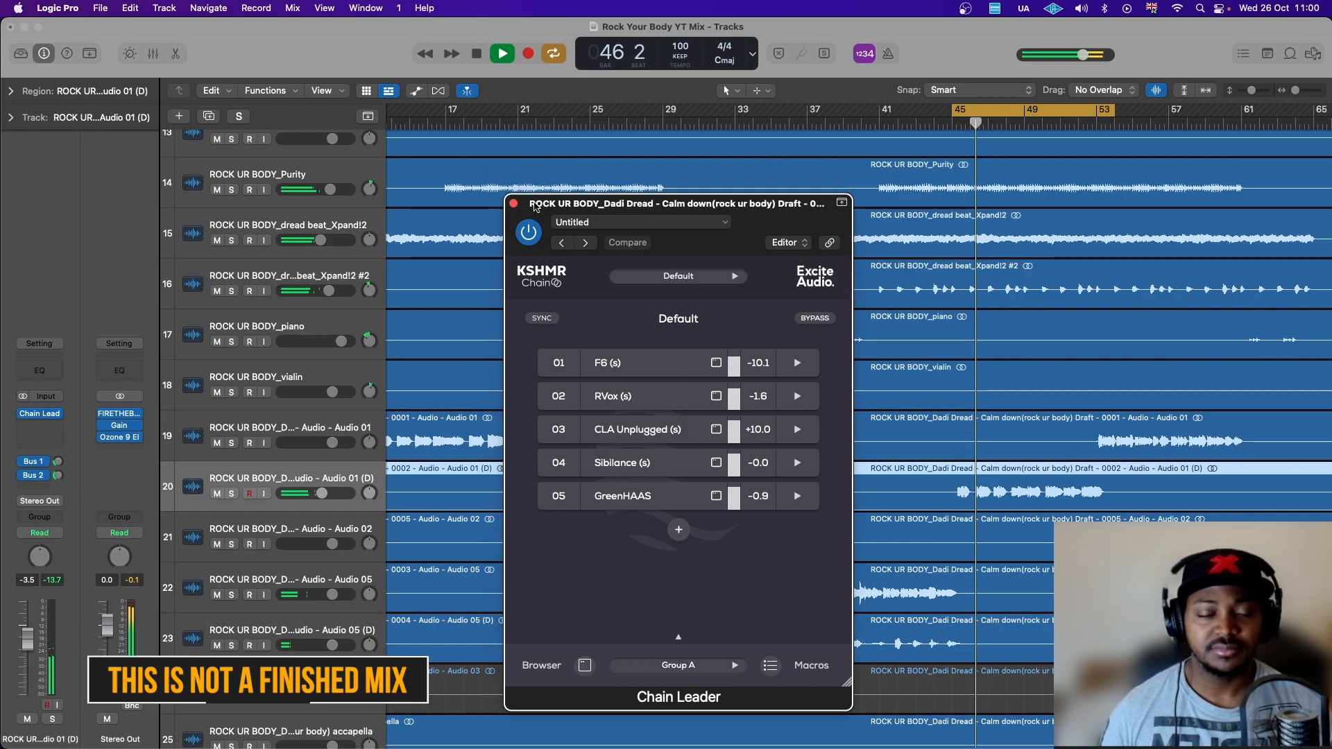
# Move the Chain Leader window aside and switch the whole plug-in off during playback to hear the vocal without its chain.
pyautogui.moveTo(529, 132); pyautogui.dragTo(487, 120)
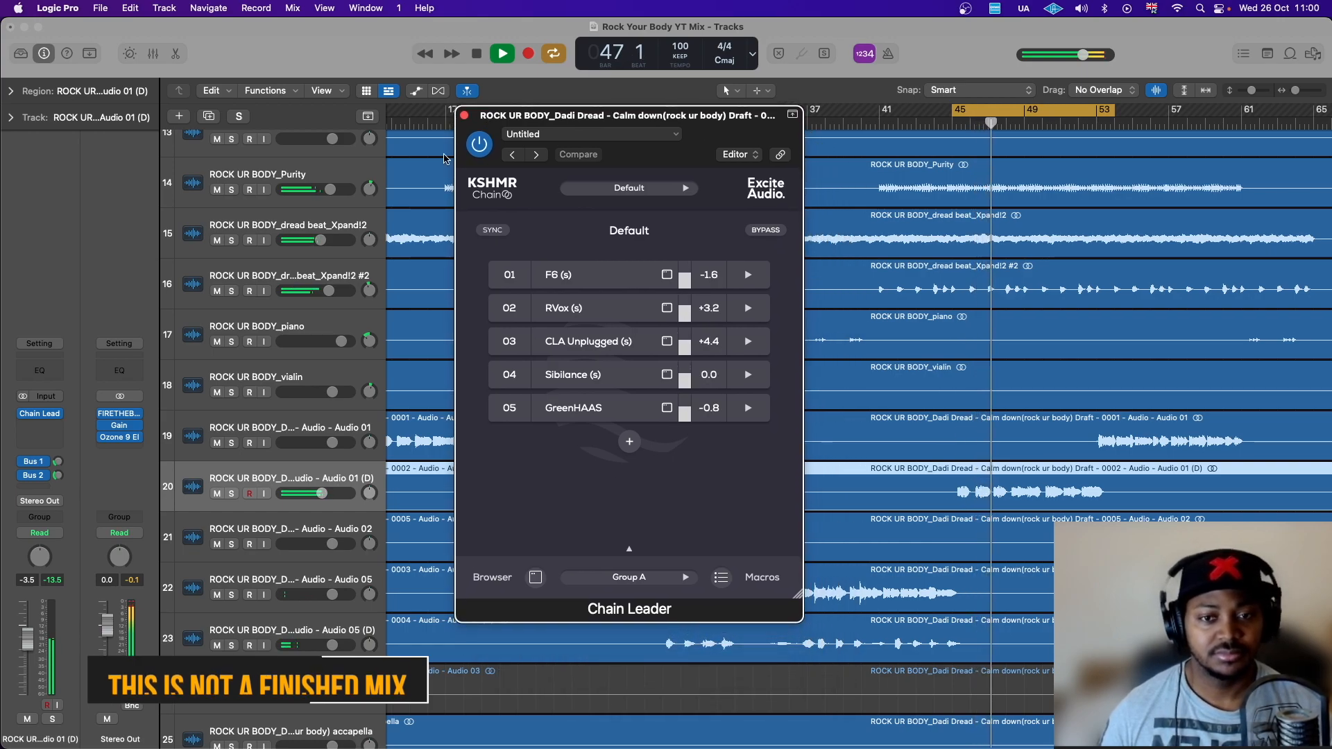
pyautogui.click(478, 151)
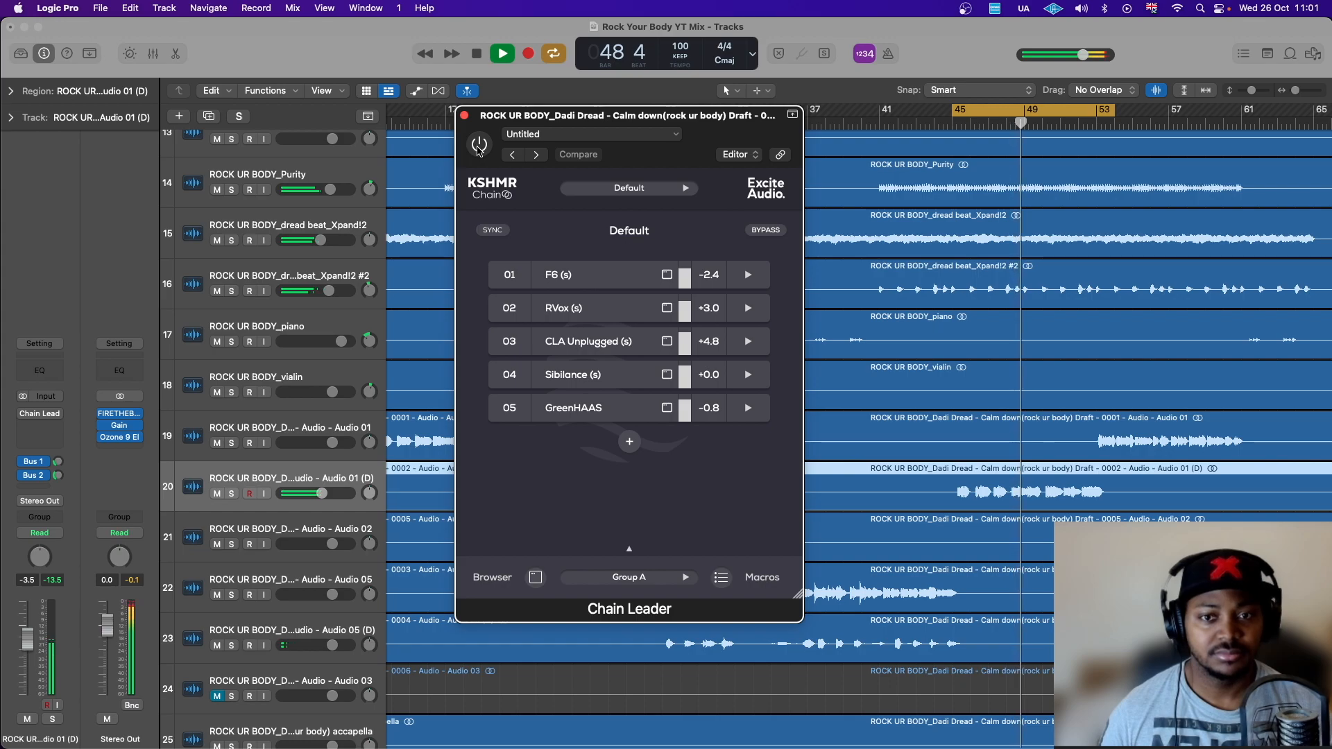
# Switch the Chain Leader plug-in back on to hear the vocal with its chain, then stop playback.
pyautogui.click(479, 149)
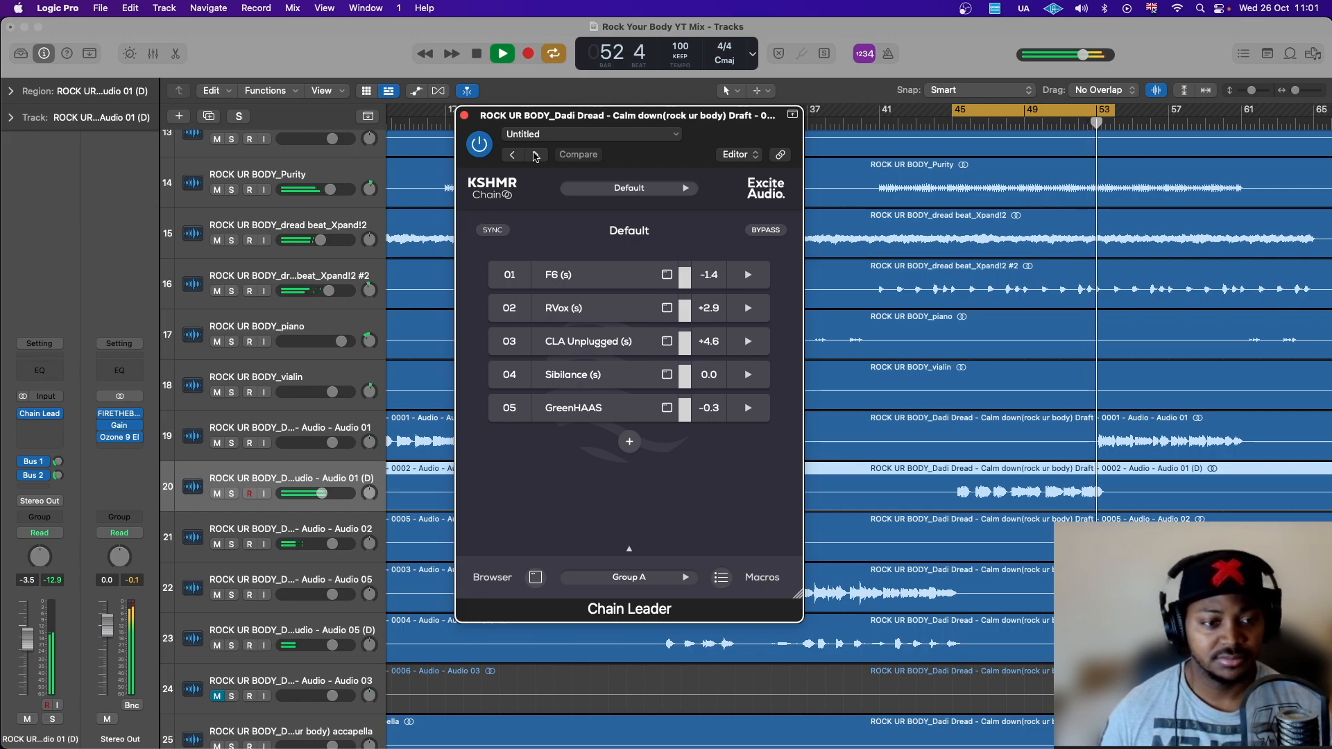
pyautogui.press('space')
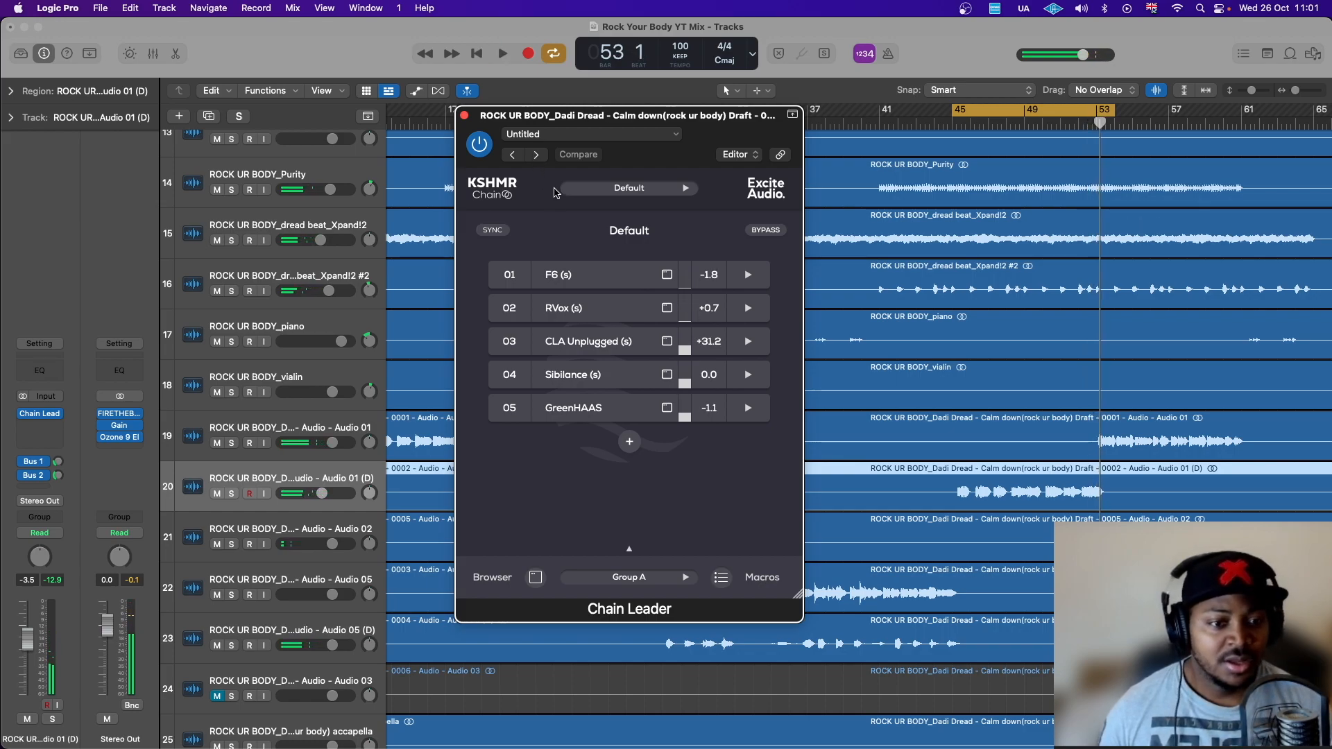
# Select the Audio 02 vocal track, cycle playback from bar 21 to about bar 30, and lower the track's volume to -1.9 dB.
pyautogui.moveTo(573, 121); pyautogui.dragTo(1008, 178)
pyautogui.click(334, 533)
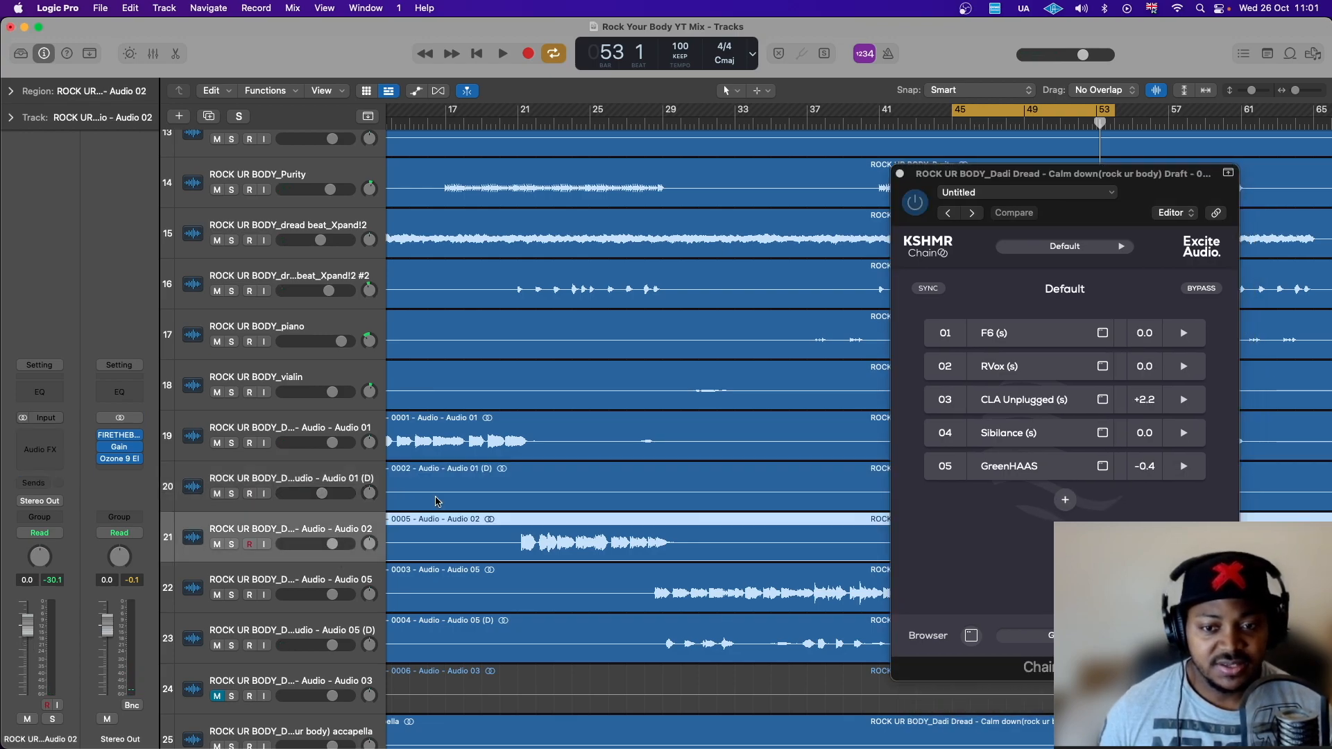
pyautogui.moveTo(521, 113); pyautogui.dragTo(681, 115)
pyautogui.press('space')
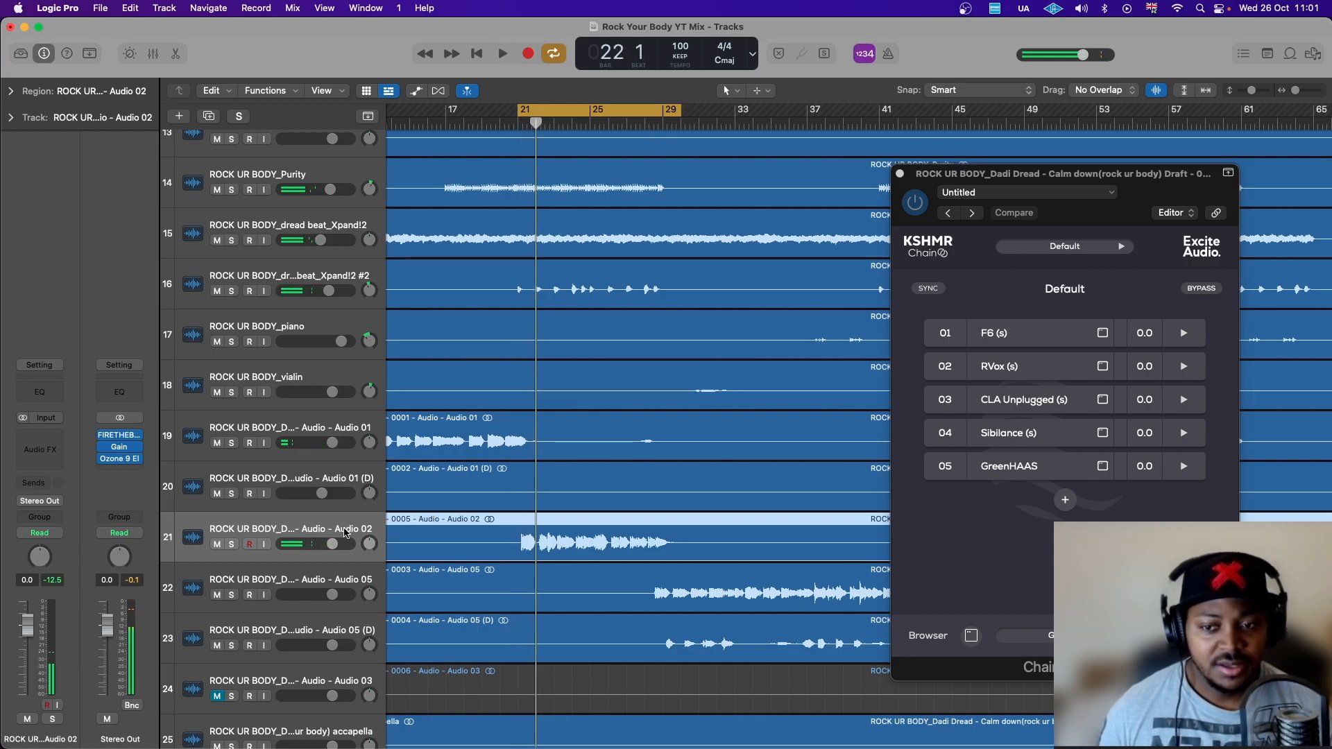
pyautogui.moveTo(28, 626); pyautogui.dragTo(28, 633)
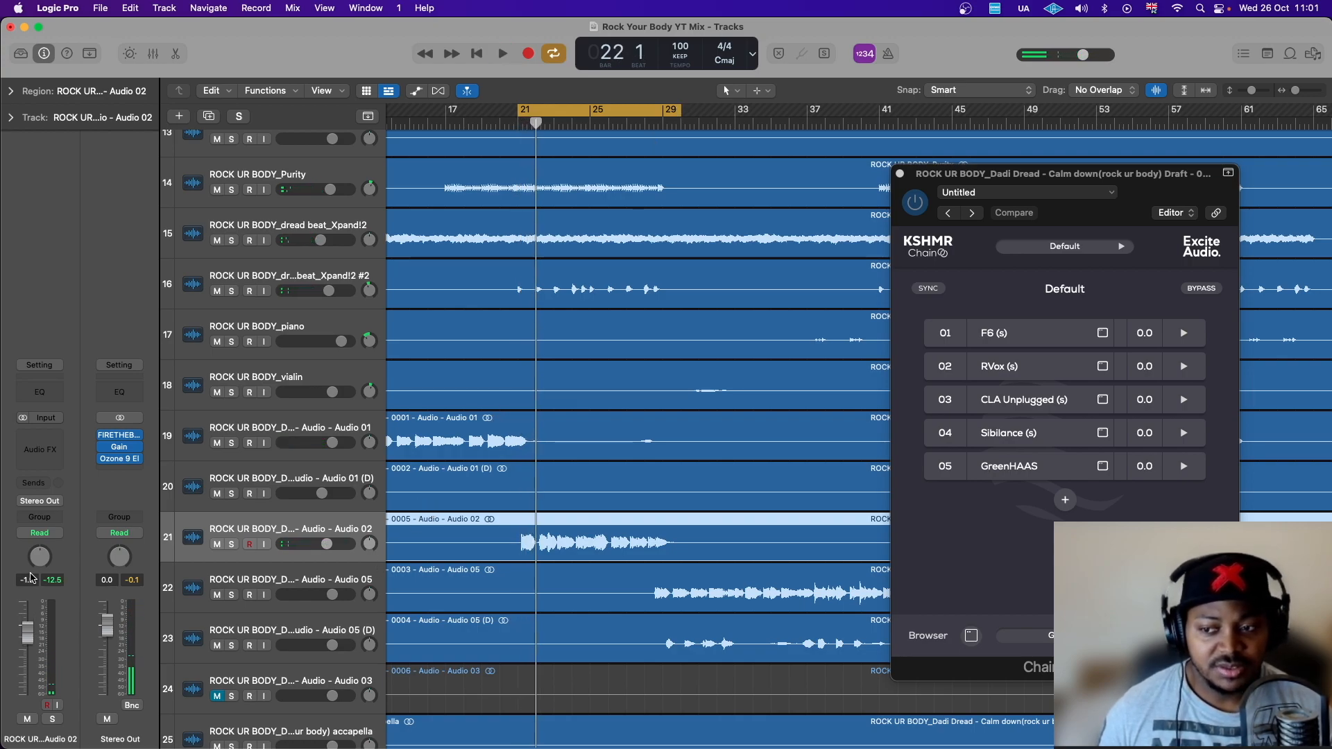
# Insert the Chain Follower plug-in on the Audio 02 track and link it to Group A: Default.
pyautogui.click(40, 439)
pyautogui.moveTo(95, 470)
pyautogui.click(186, 470)
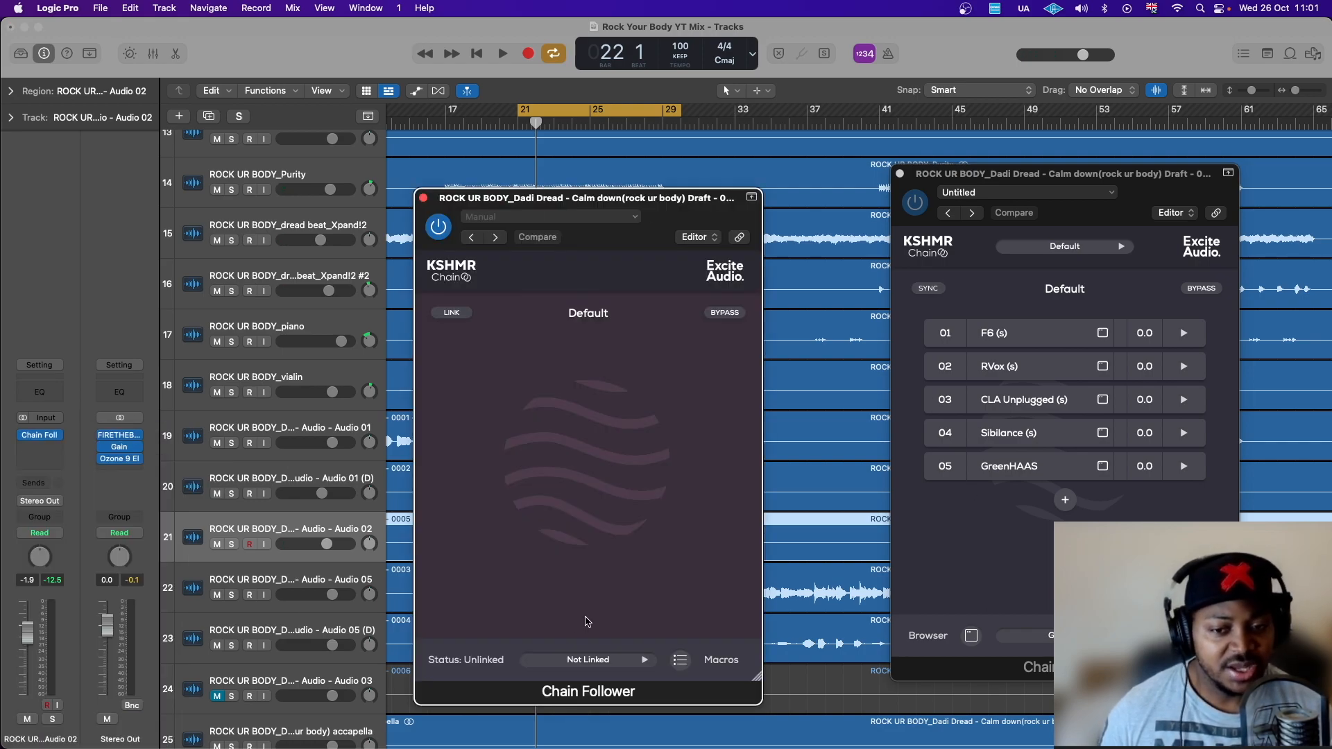
pyautogui.click(605, 663)
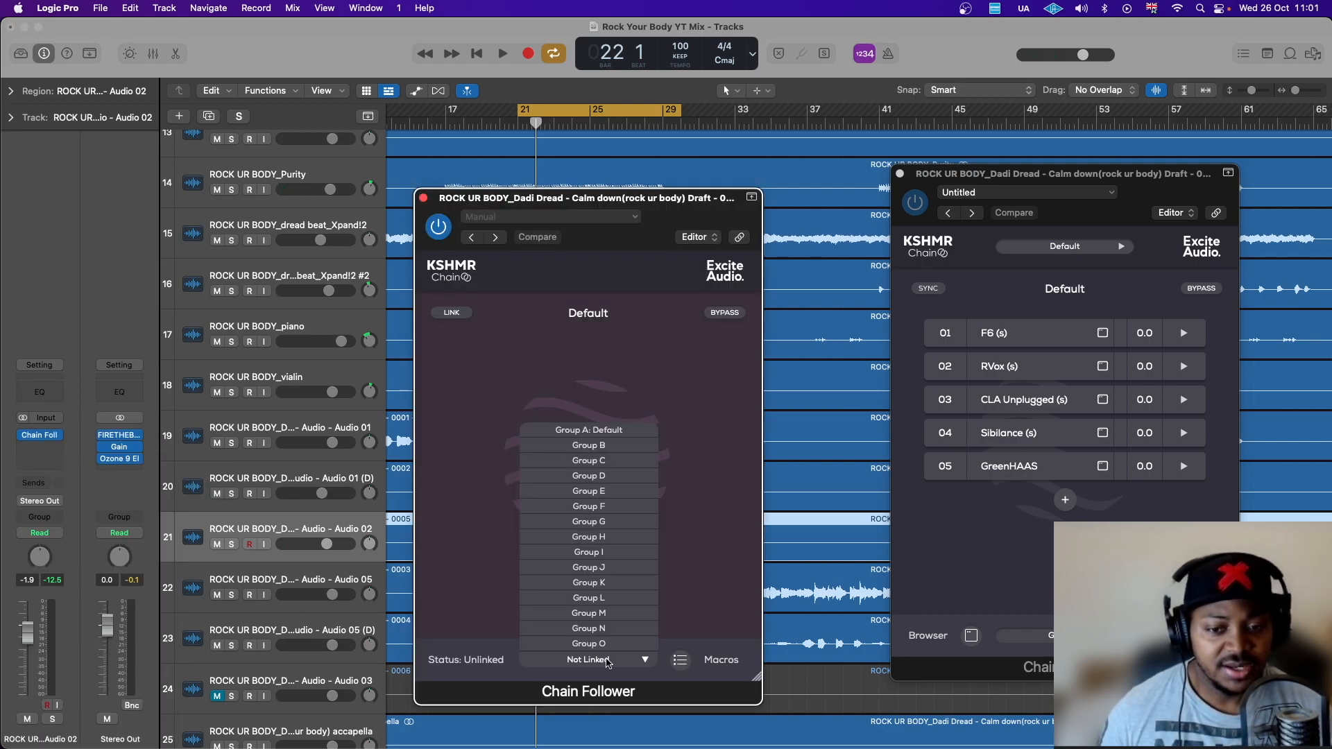
pyautogui.click(617, 431)
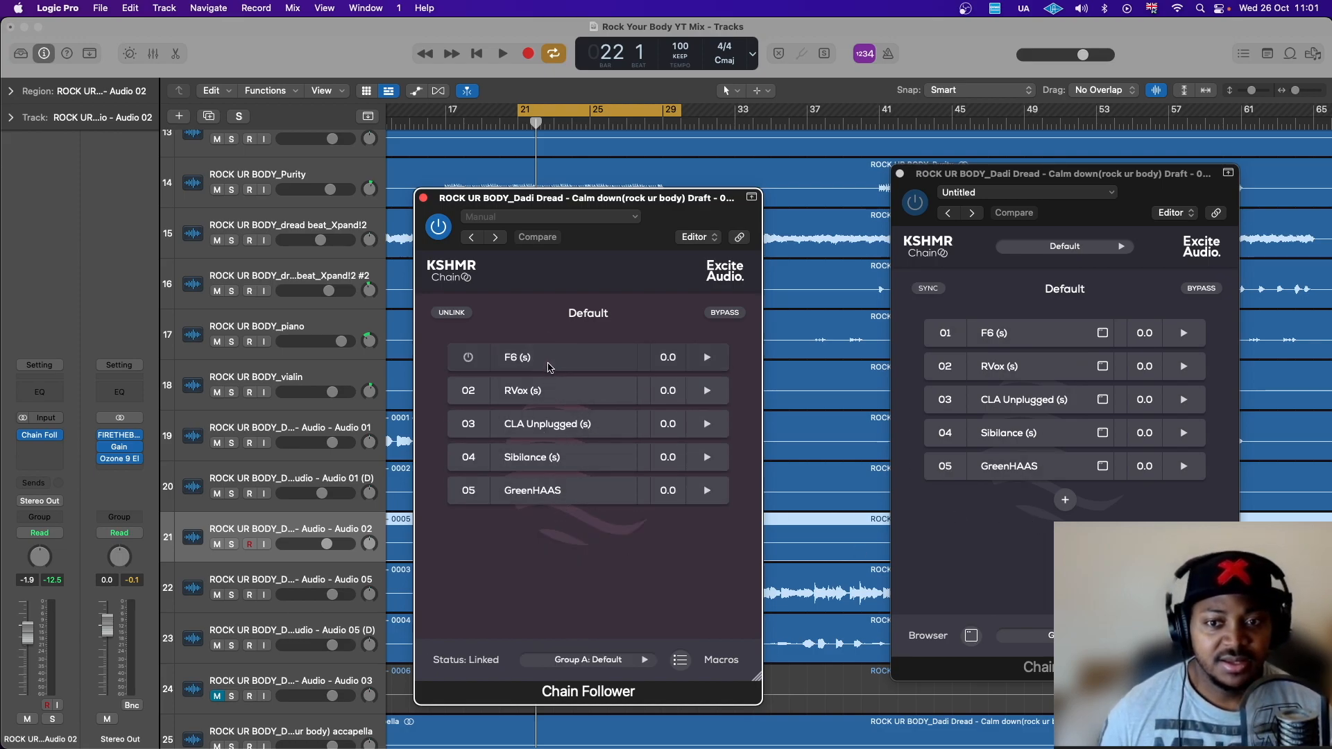
# Open the F6 equaliser from both the Chain Follower and the Chain Leader and place the two windows side by side for comparison.
pyautogui.click(550, 362)
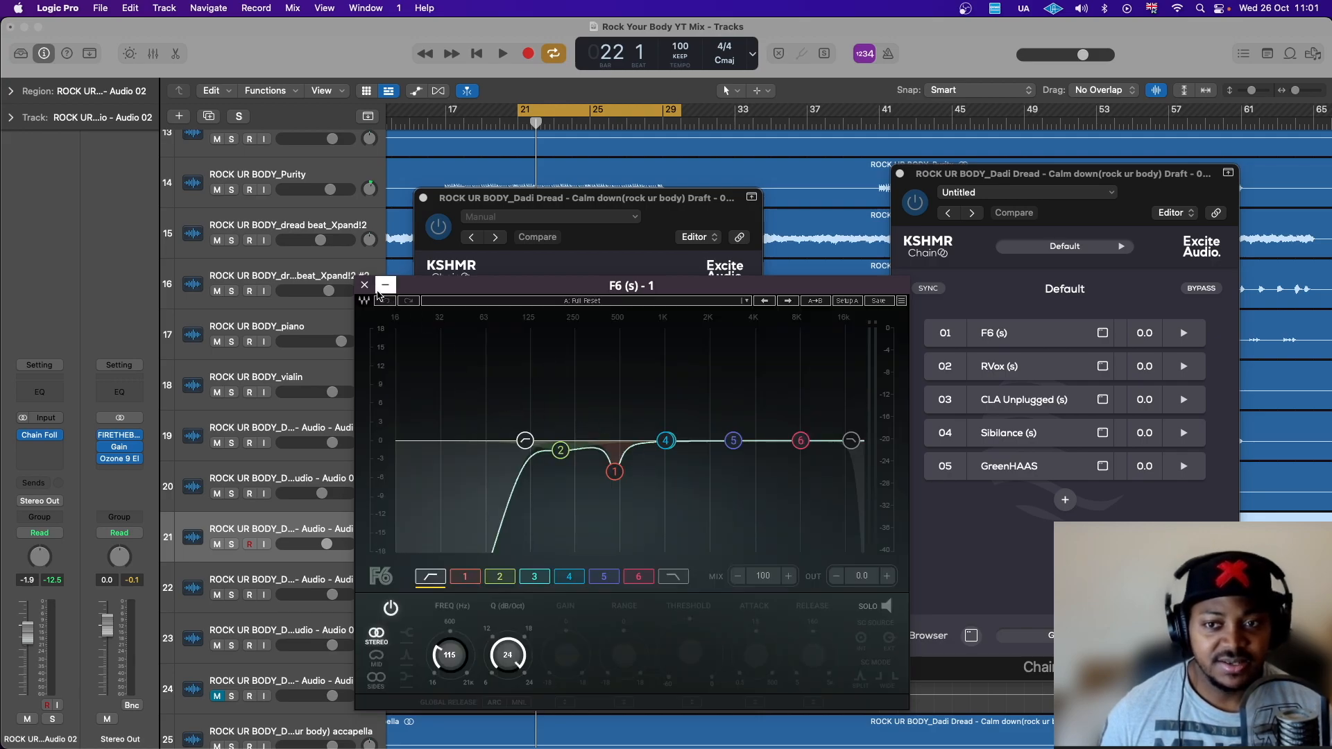
pyautogui.moveTo(711, 286); pyautogui.dragTo(514, 227)
pyautogui.click(1060, 338)
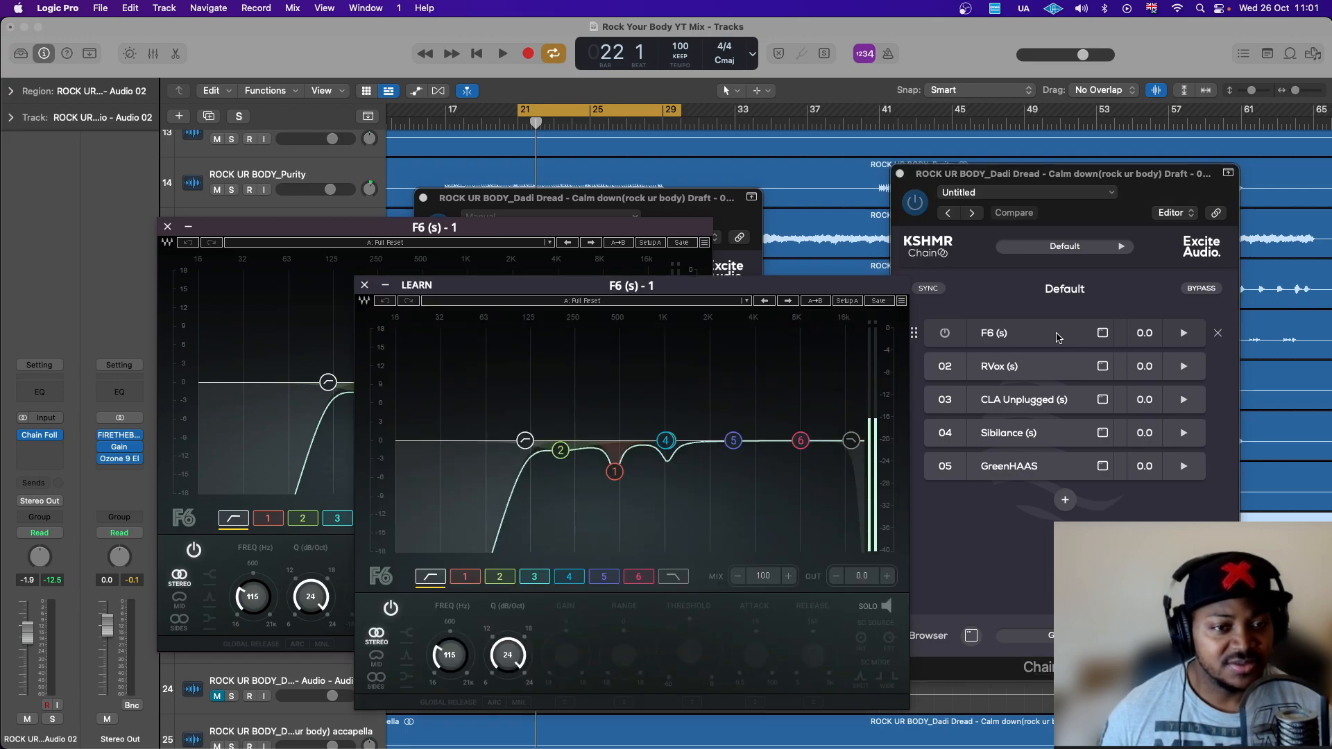
pyautogui.moveTo(770, 286); pyautogui.dragTo(1085, 241)
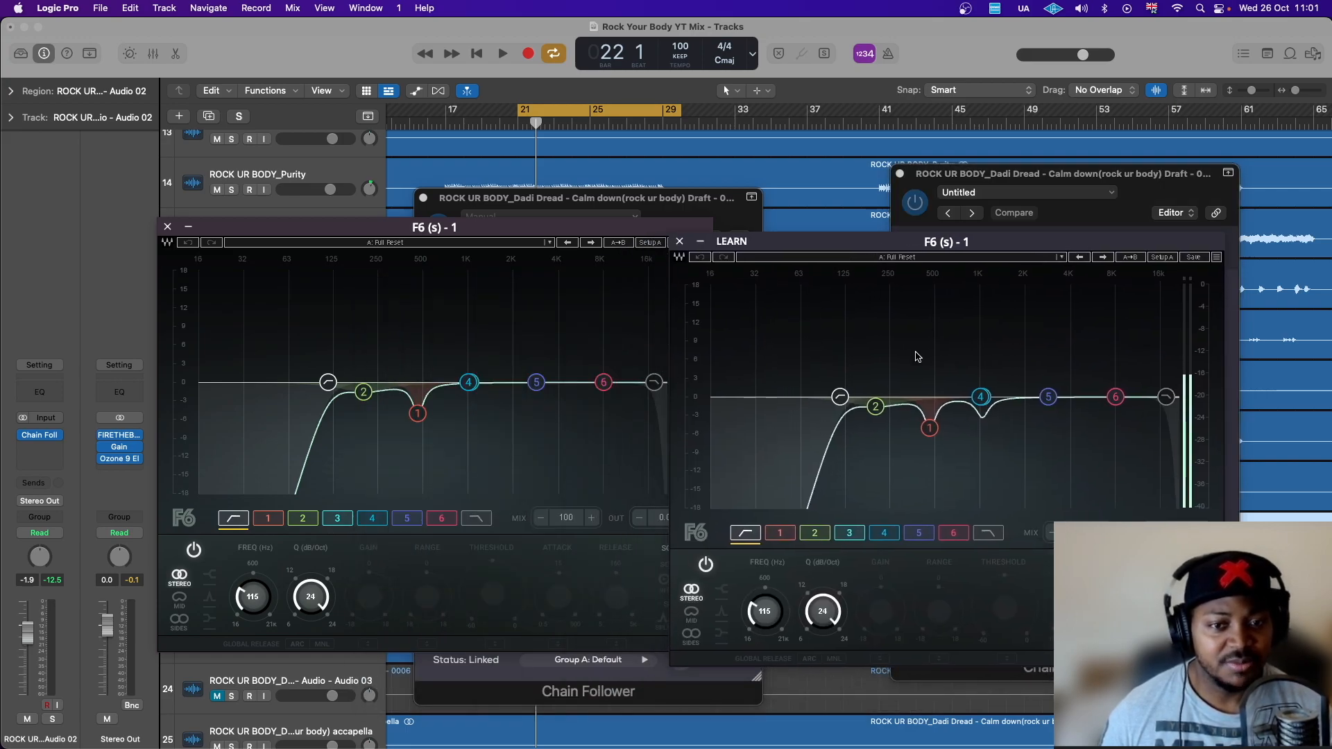
pyautogui.moveTo(667, 228); pyautogui.dragTo(575, 226)
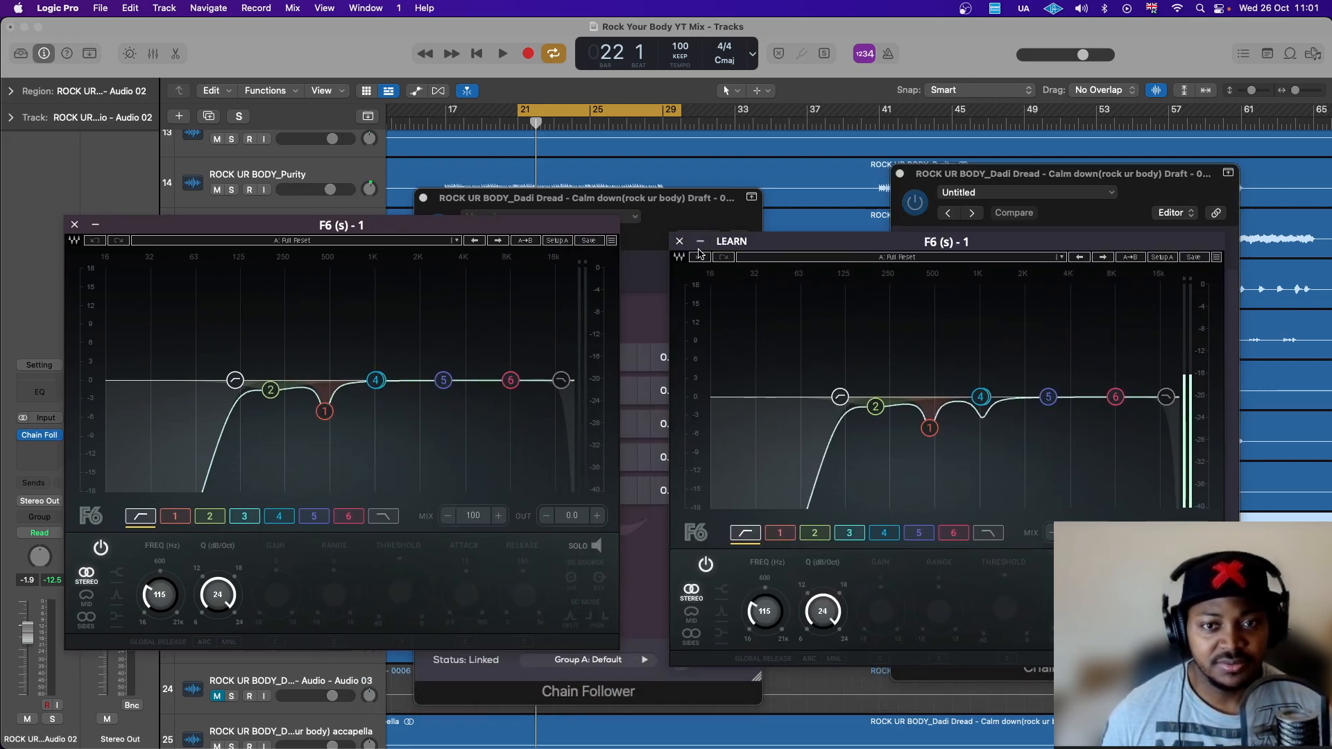
# In the Leader's F6, set the high-pass to about 103 Hz, band 1 to 495 Hz at -5.5 and band 5 to 3370 Hz at 1.2; close it.
pyautogui.moveTo(840, 397)
pyautogui.mouseDown()
pyautogui.moveTo(922, 397)
pyautogui.moveTo(848, 397)
pyautogui.mouseUp()
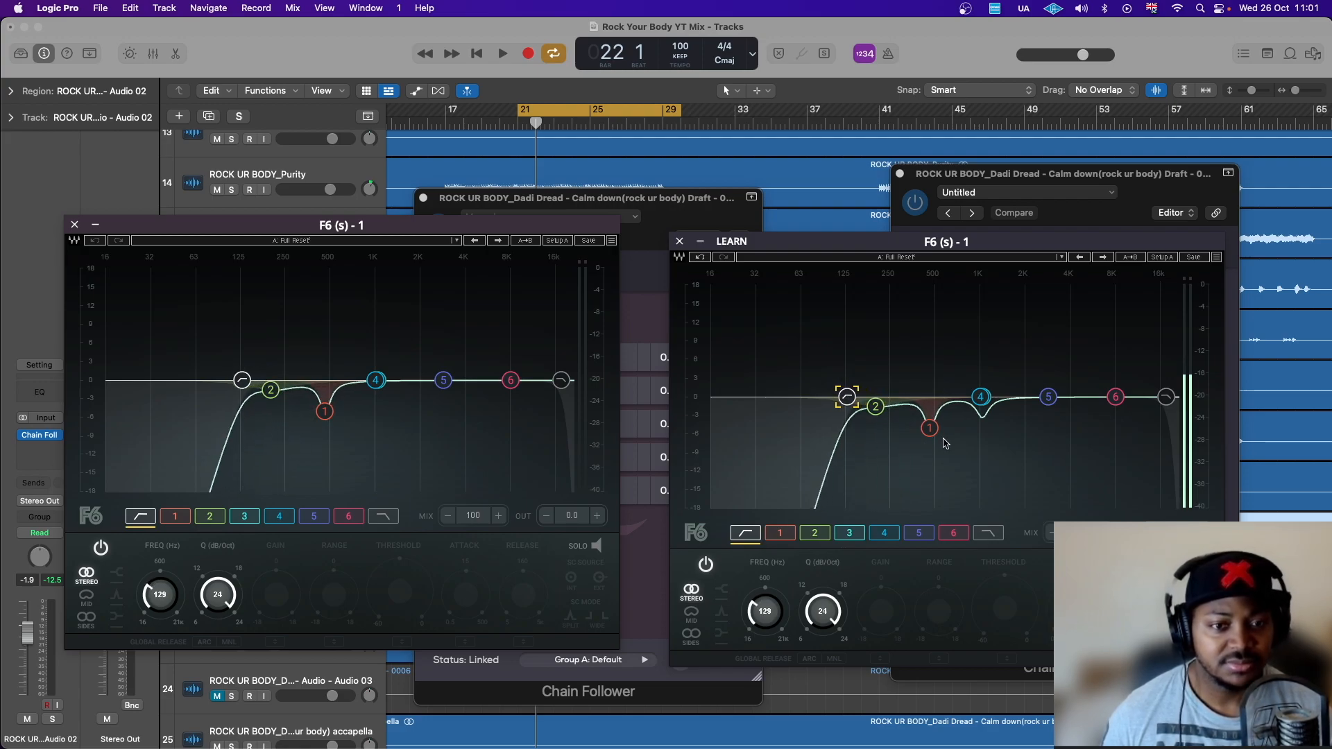
pyautogui.moveTo(930, 428)
pyautogui.mouseDown()
pyautogui.moveTo(930, 444)
pyautogui.moveTo(935, 432)
pyautogui.mouseUp()
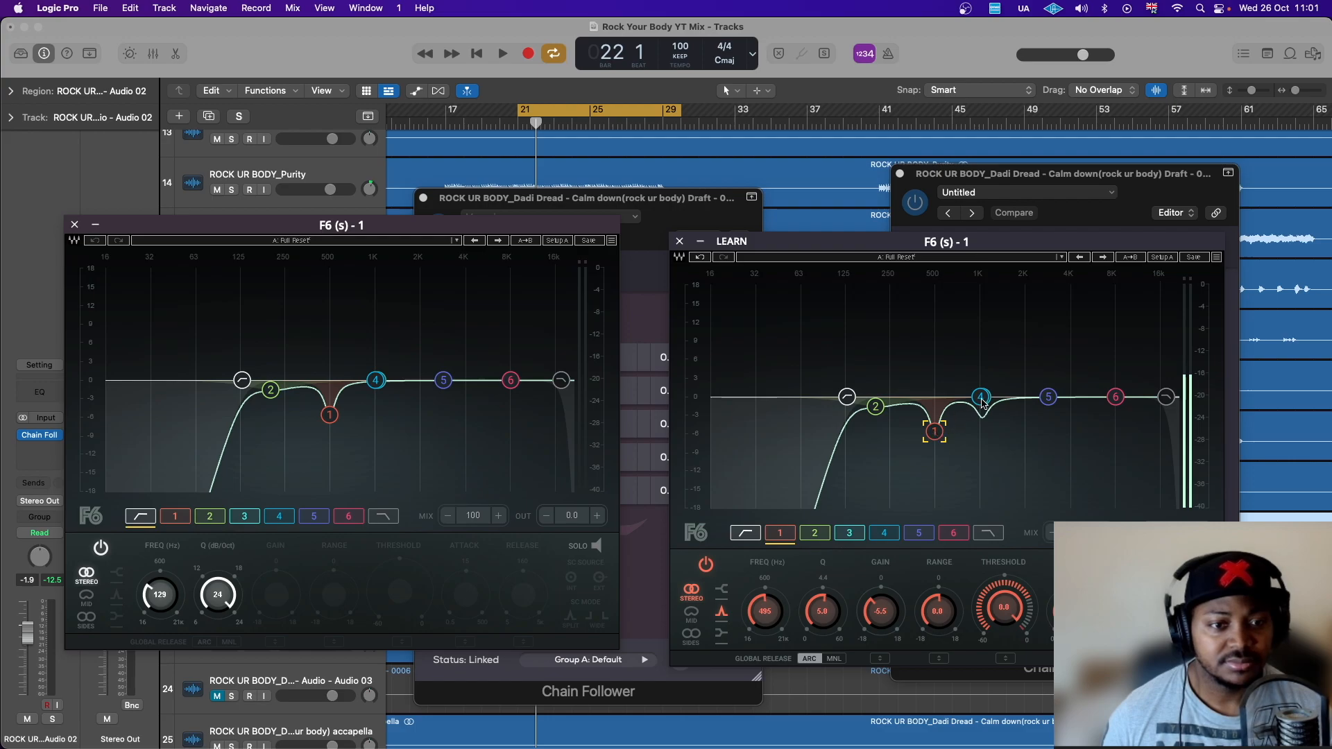
pyautogui.moveTo(1051, 397)
pyautogui.mouseDown()
pyautogui.moveTo(1059, 371)
pyautogui.moveTo(1067, 394)
pyautogui.mouseUp()
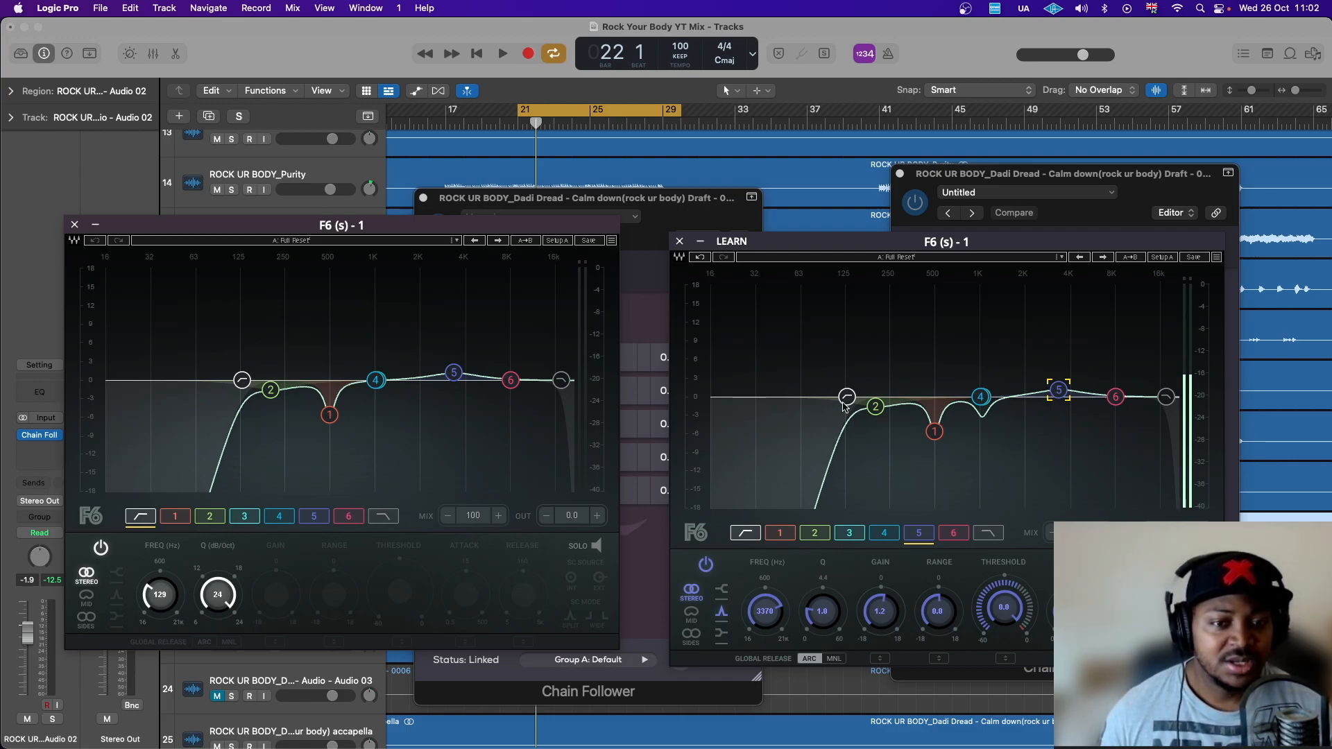
pyautogui.moveTo(847, 397); pyautogui.dragTo(833, 397)
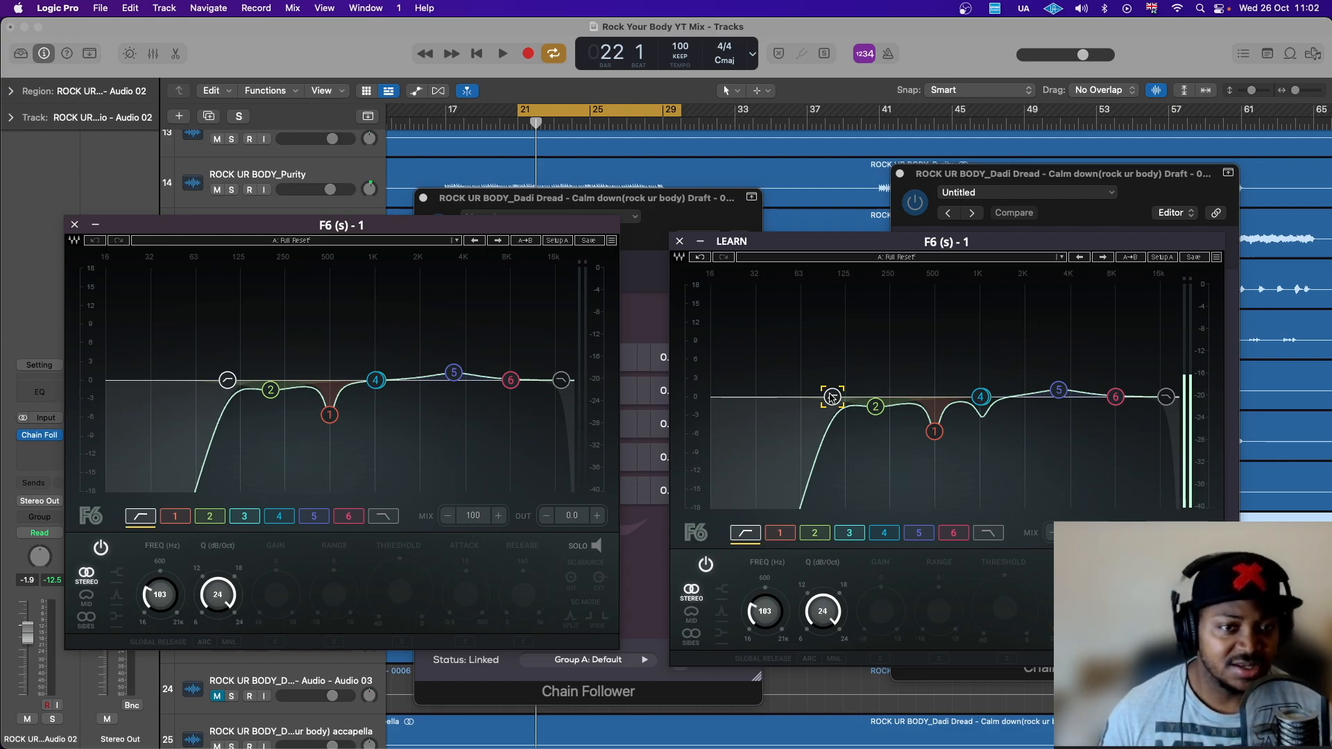
pyautogui.click(679, 241)
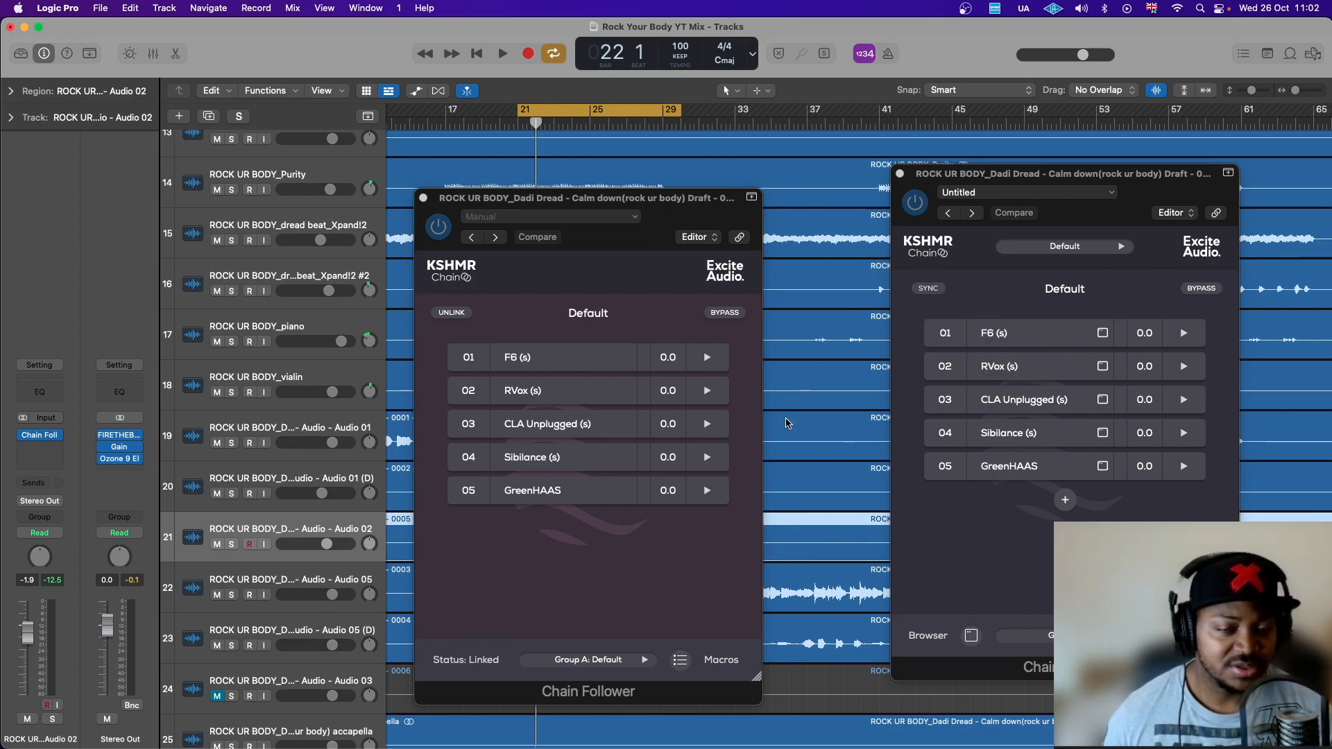
# Move the Chain Leader window directly beside the Chain Follower window so both chains can be compared.
pyautogui.moveTo(1034, 466)
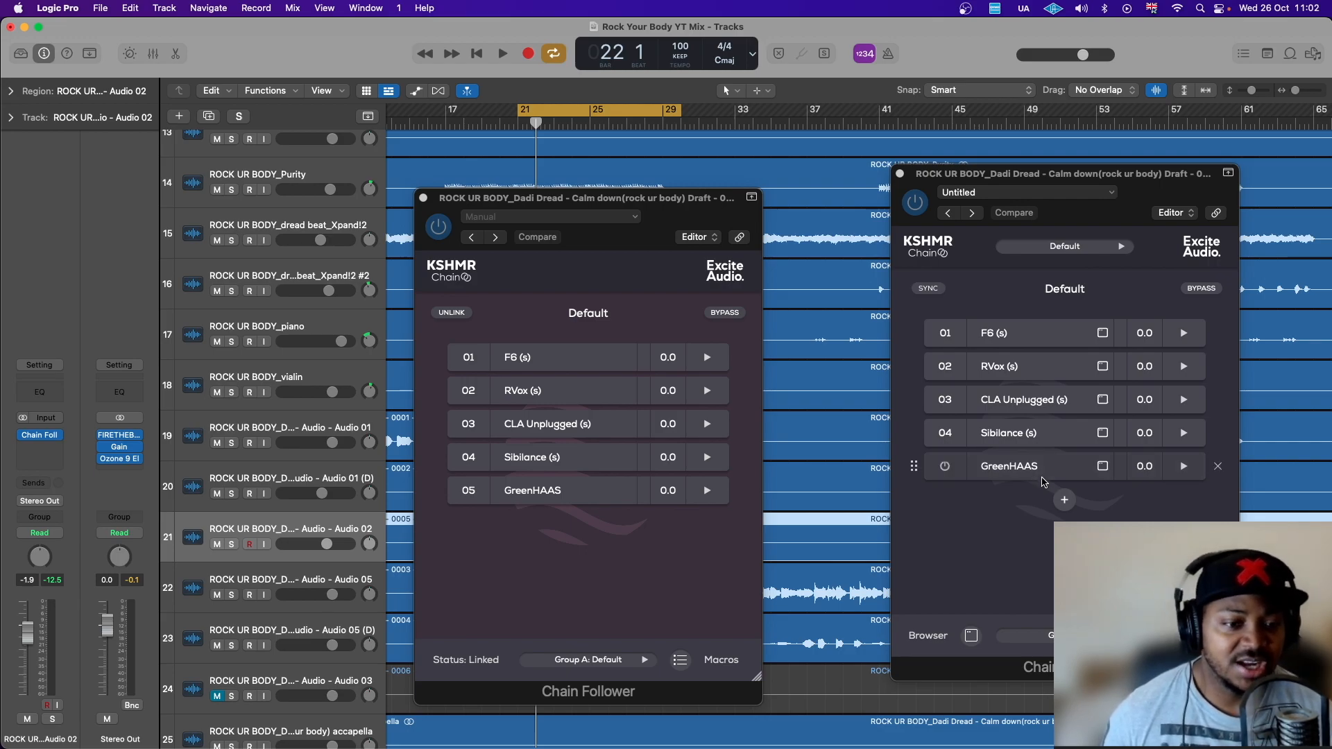
pyautogui.moveTo(1096, 175); pyautogui.dragTo(982, 164)
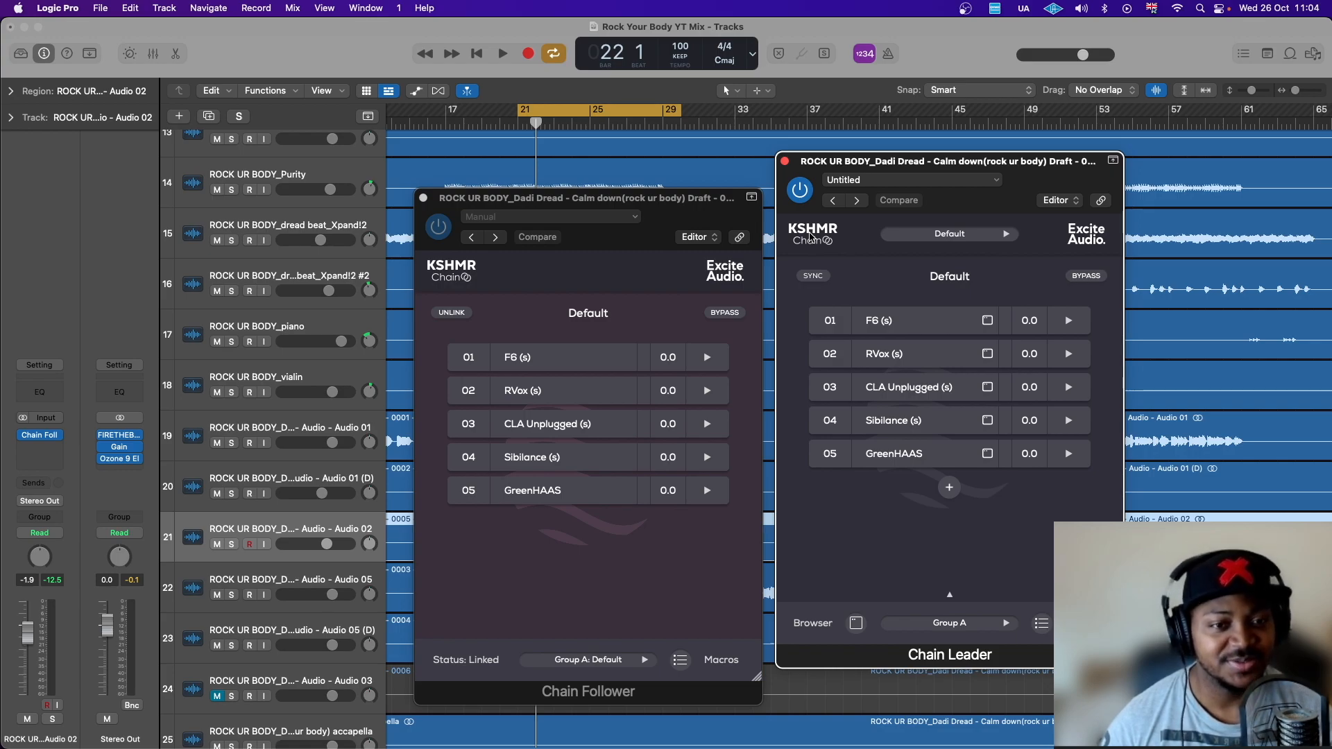